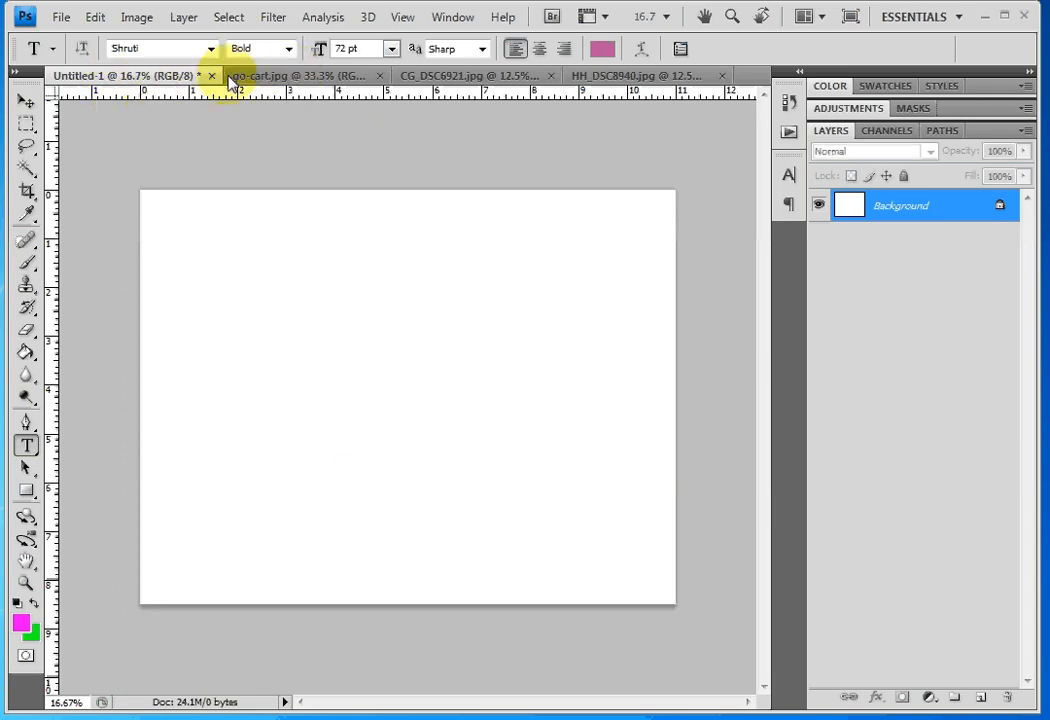
# Look through the open photos go-cart.jpg, CG_DSC6921.jpg and HH_DSC8940.jpg, and return to the blank Untitled-1 document
pyautogui.click(299, 78)
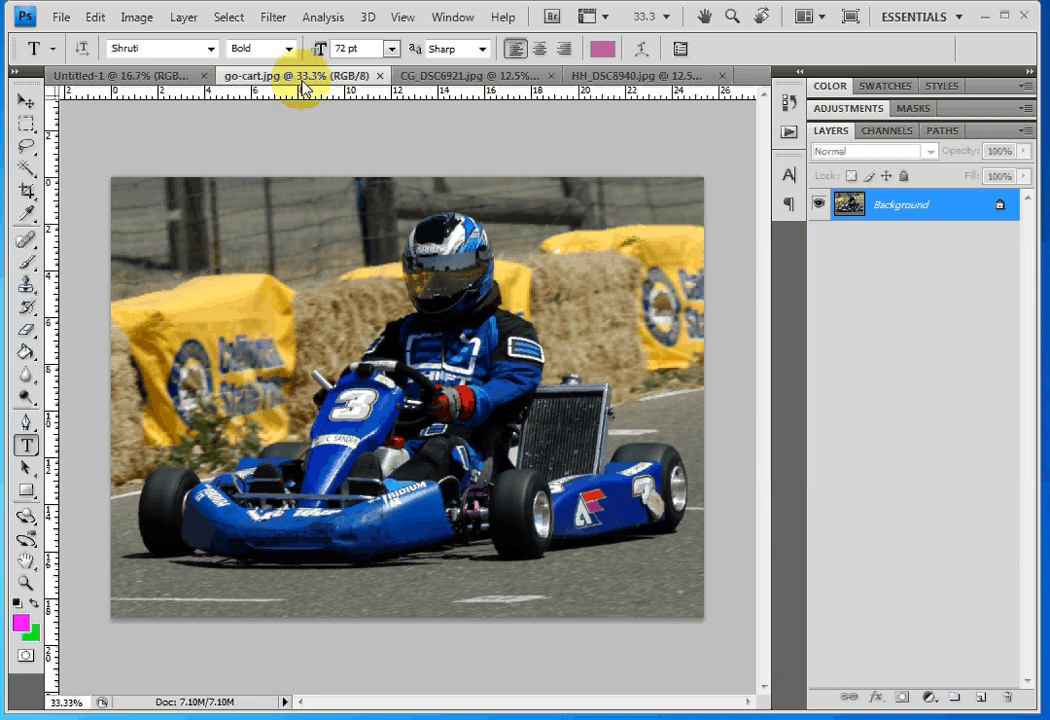
pyautogui.click(470, 77)
pyautogui.click(610, 77)
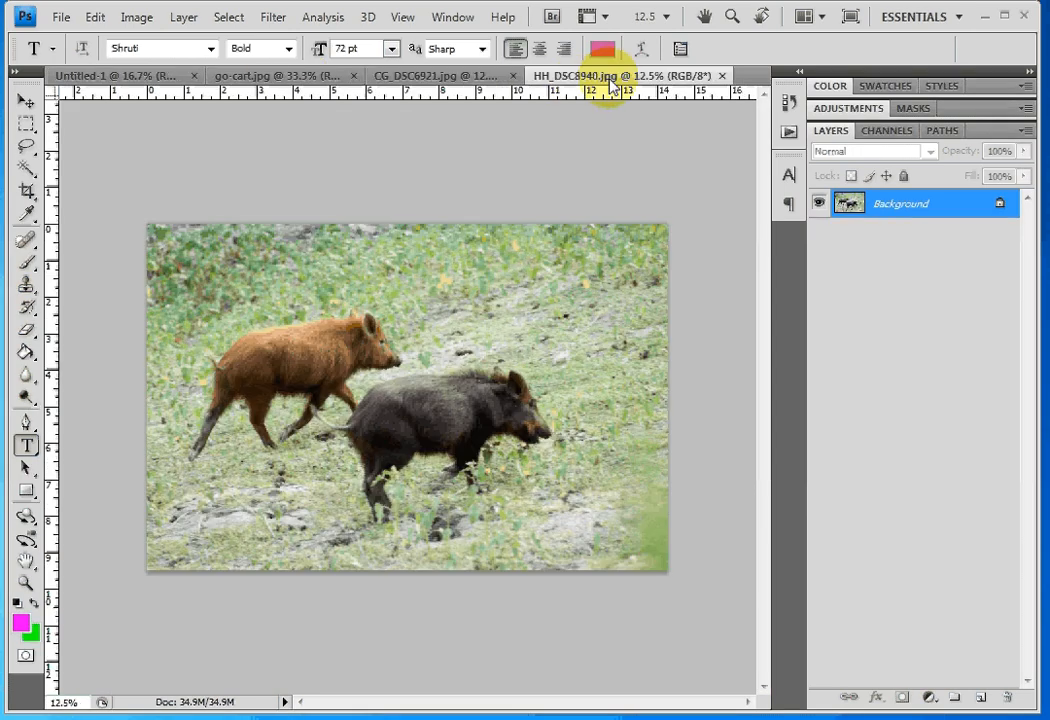
pyautogui.click(450, 77)
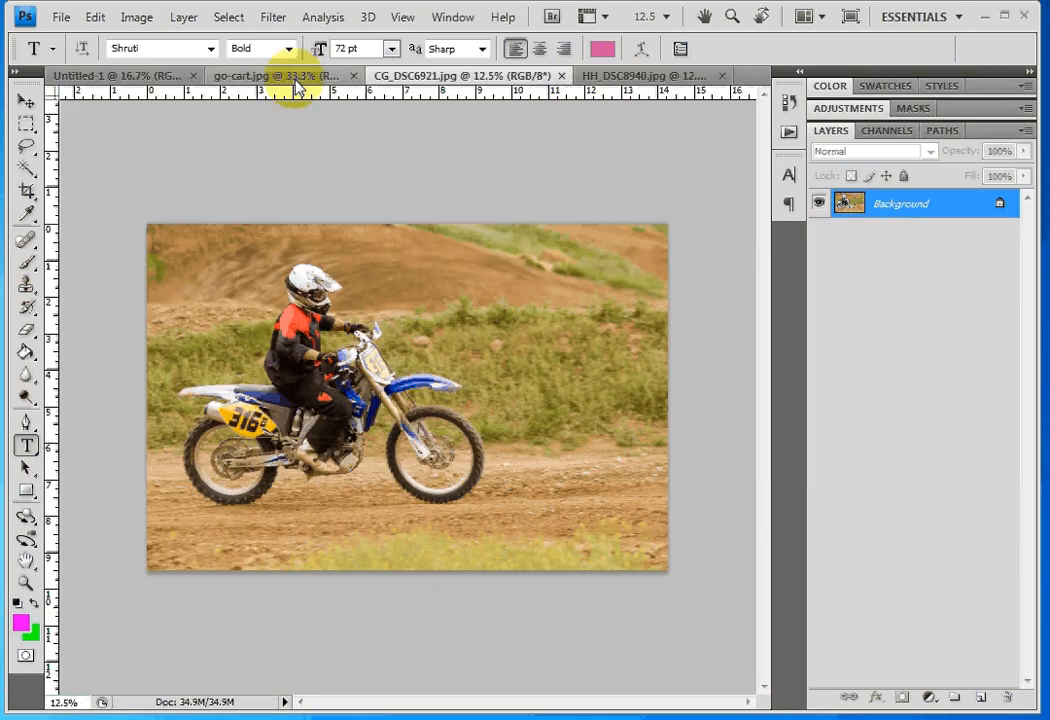
pyautogui.click(290, 77)
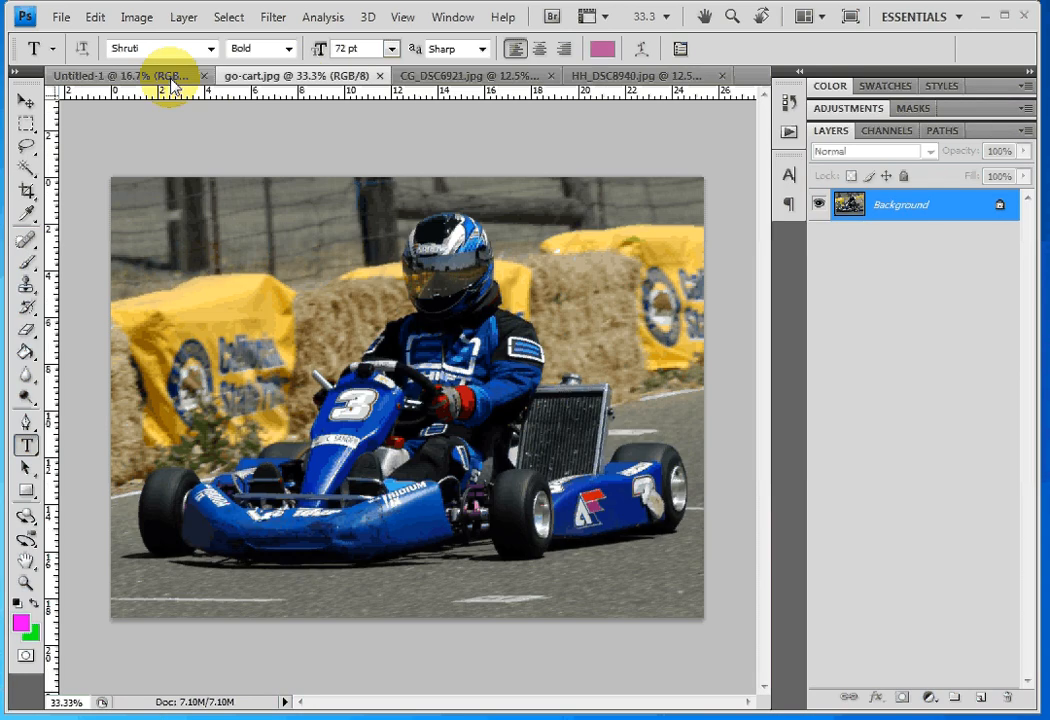
pyautogui.click(172, 80)
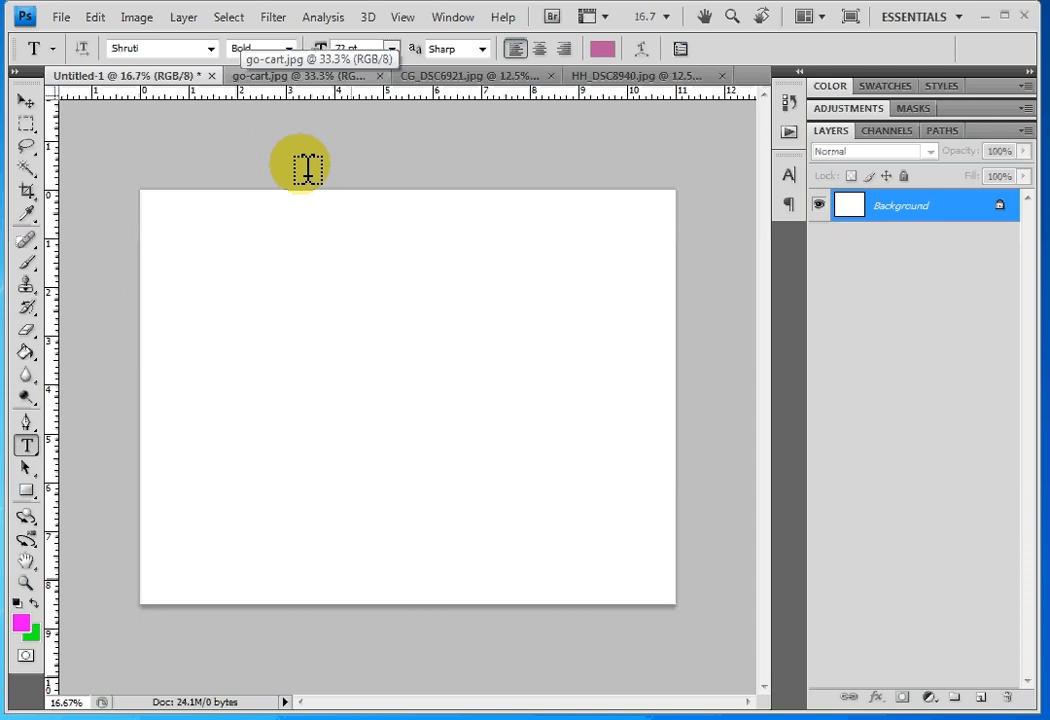
# Select the entire go-cart.jpg image and copy it
pyautogui.click(301, 80)
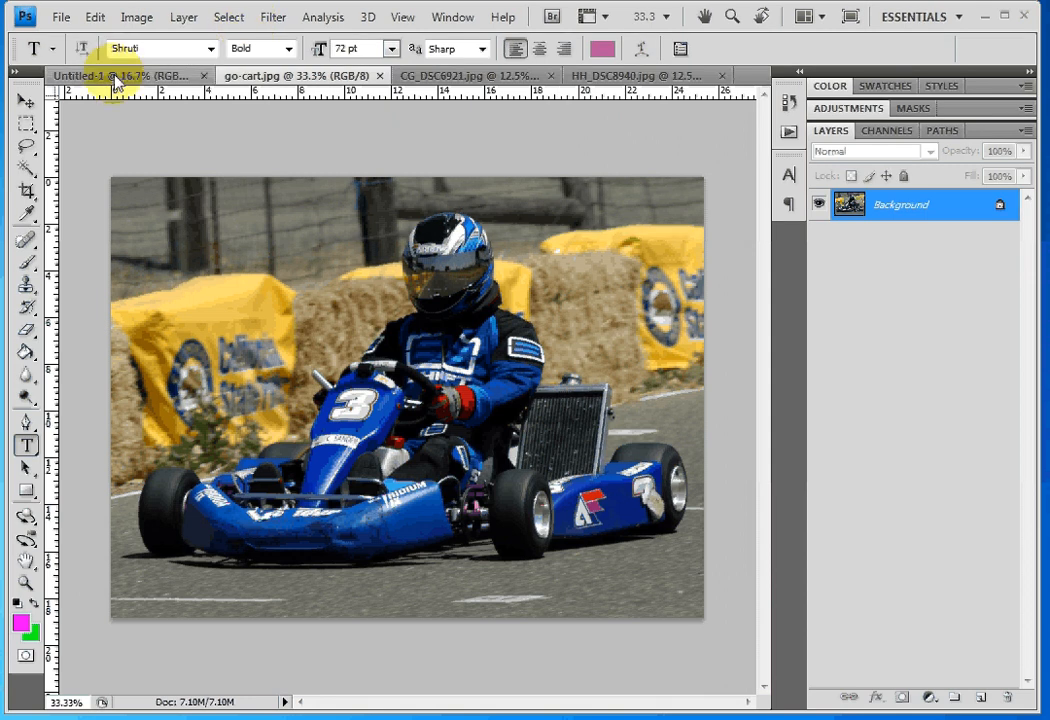
pyautogui.press('v')
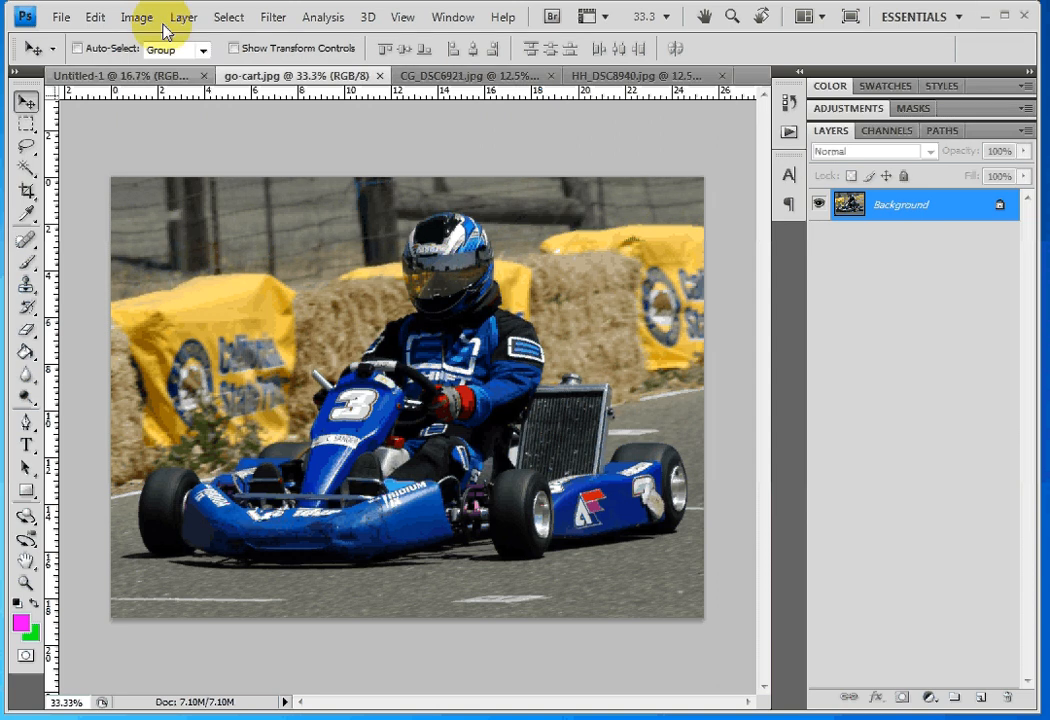
pyautogui.click(227, 20)
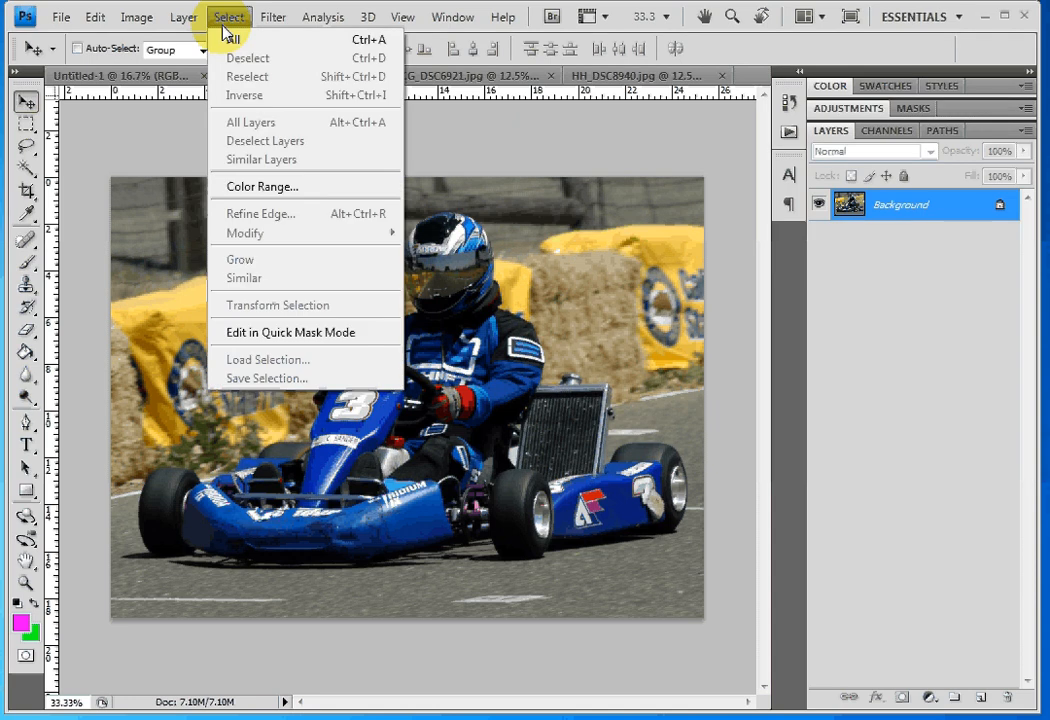
pyautogui.click(367, 42)
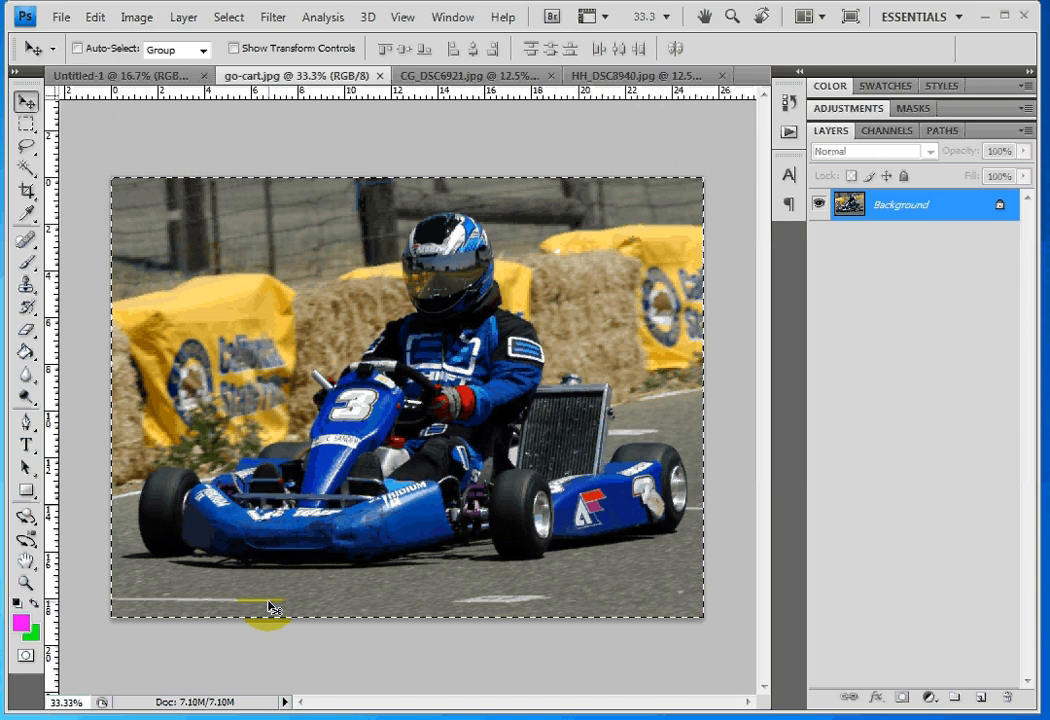
pyautogui.click(92, 22)
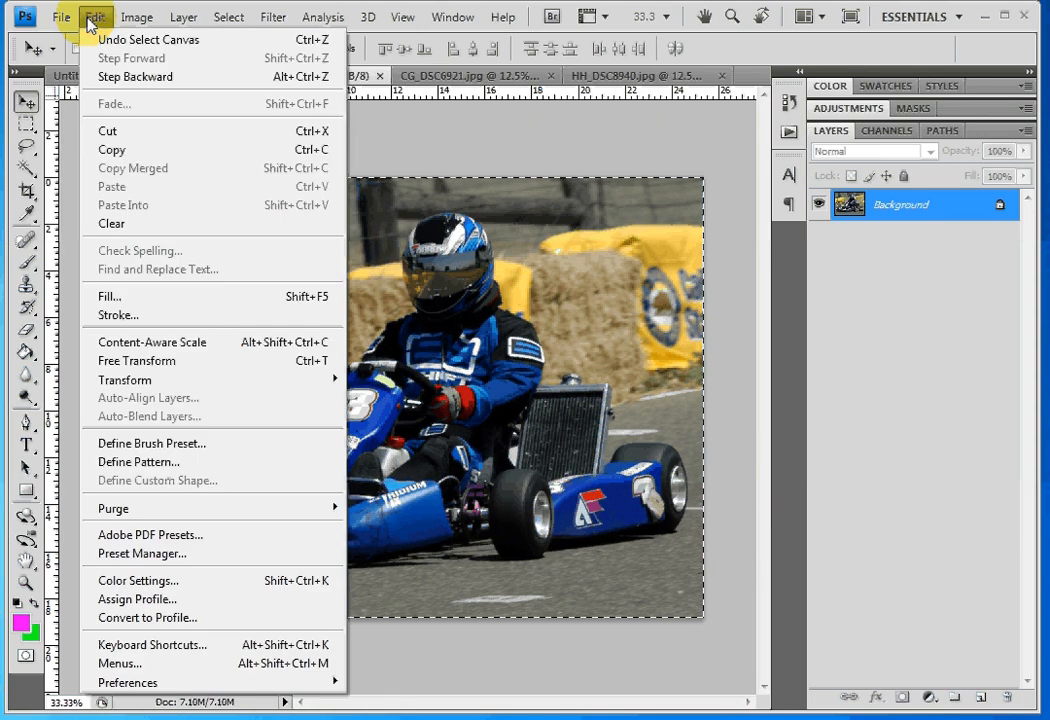
pyautogui.click(133, 153)
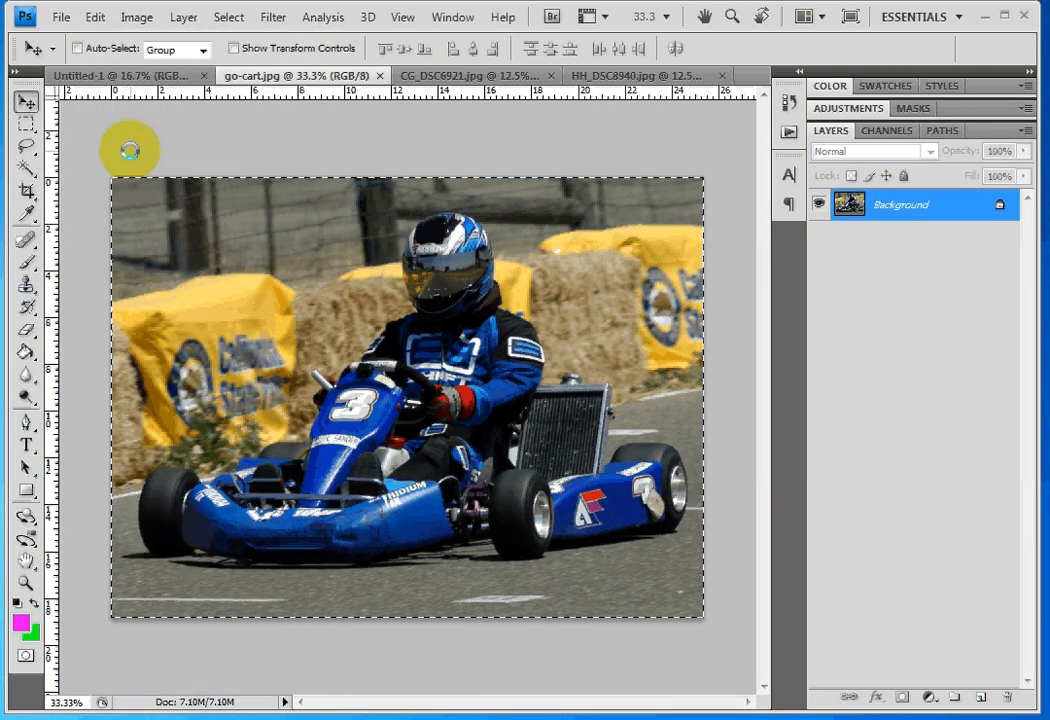
# Paste the copied go-kart photo into the blank Untitled-1 document as a new layer
pyautogui.click(150, 78)
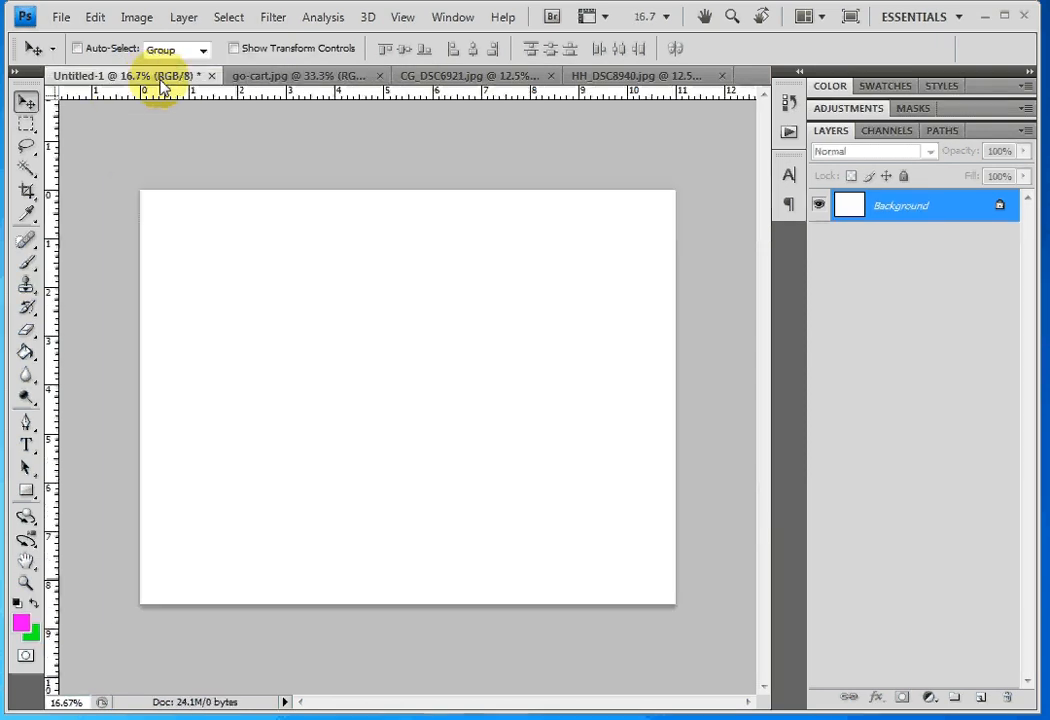
pyautogui.click(95, 18)
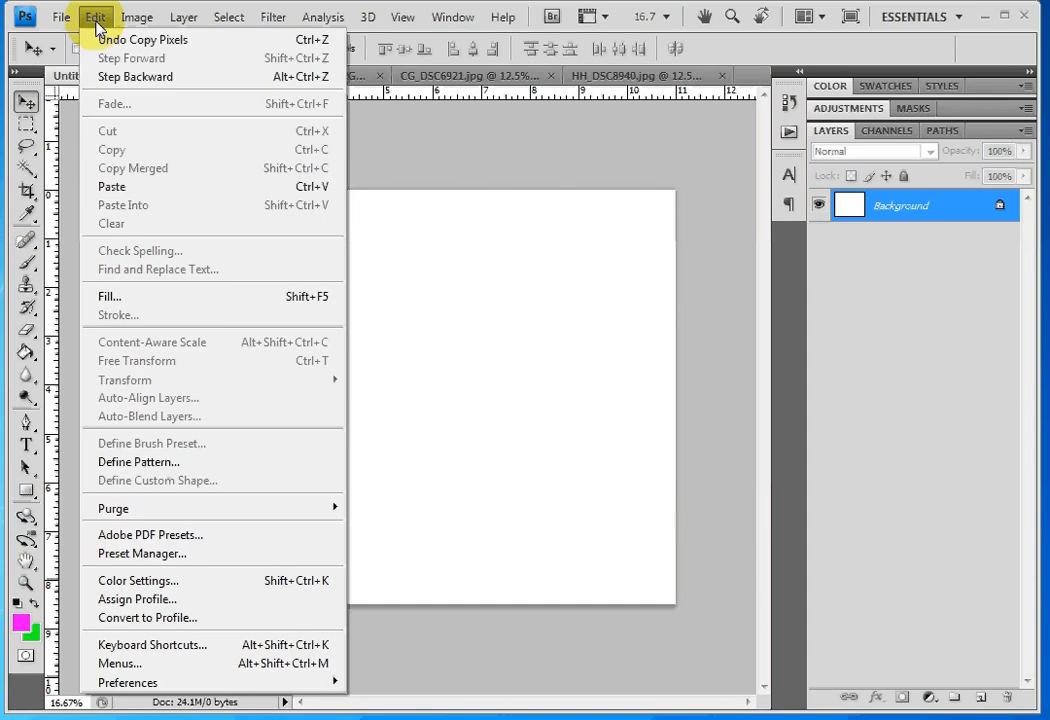
pyautogui.click(137, 195)
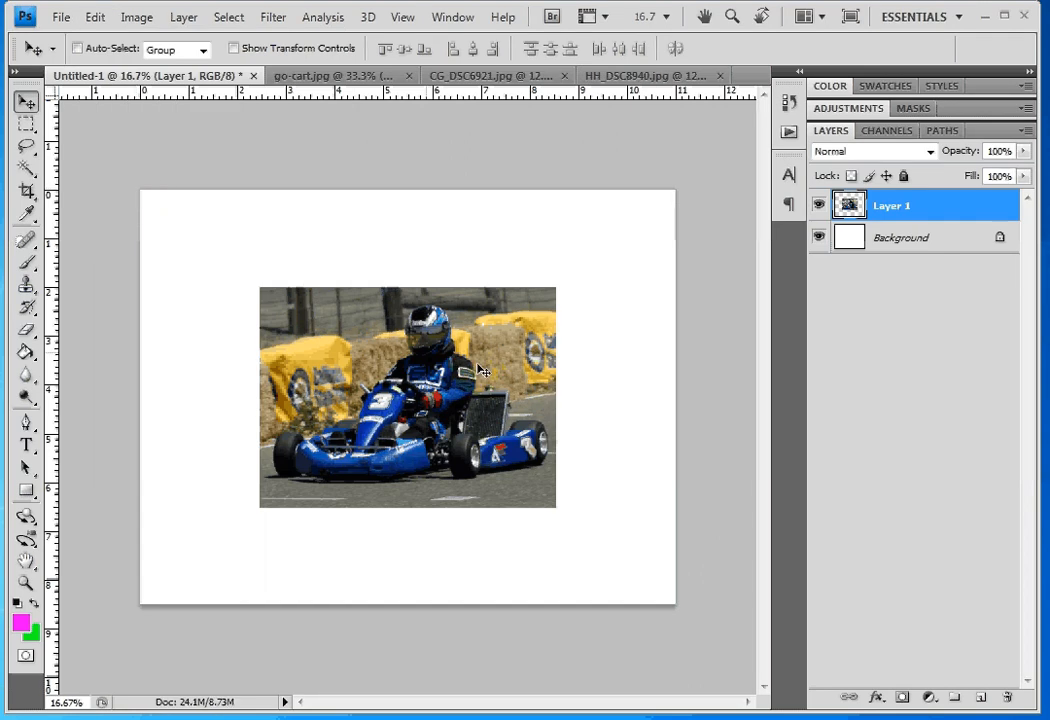
pyautogui.click(370, 551)
pyautogui.click(850, 206)
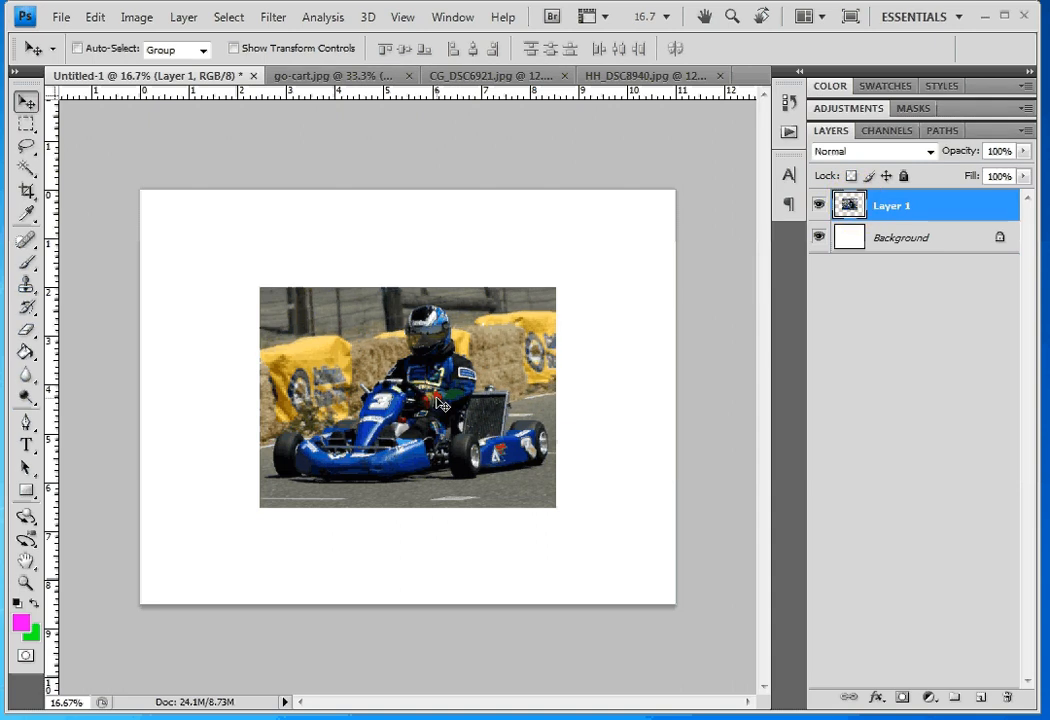
# Move the go-kart photo into the upper right corner of the canvas and close the go-cart.jpg document
pyautogui.moveTo(441, 404); pyautogui.dragTo(565, 304)
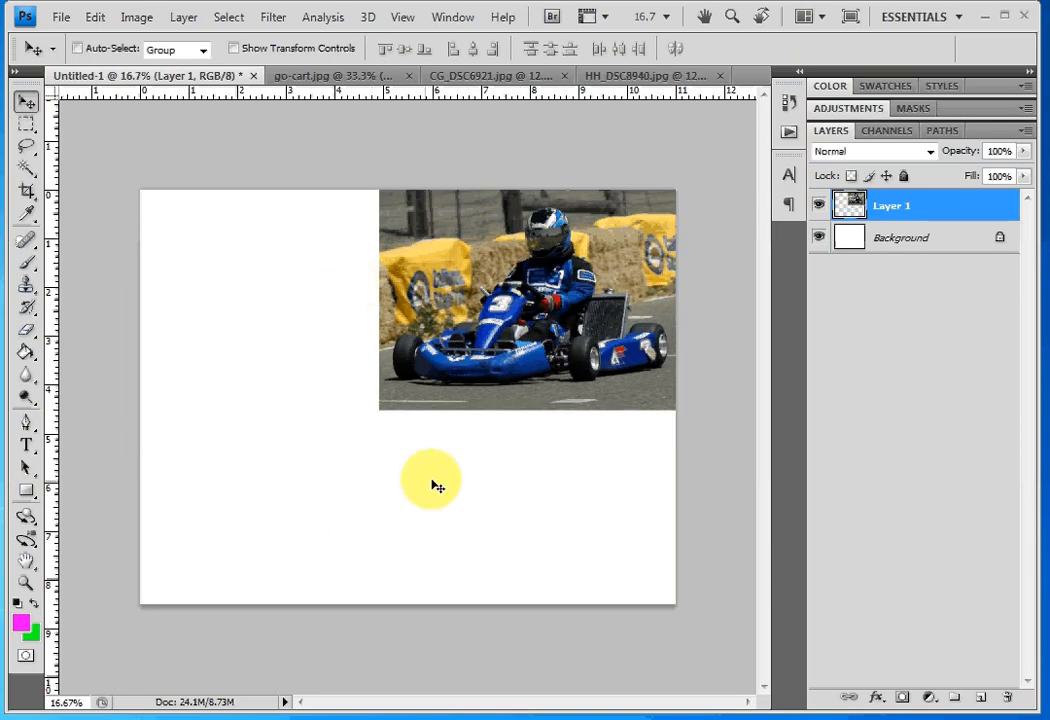
pyautogui.moveTo(469, 340); pyautogui.dragTo(505, 345)
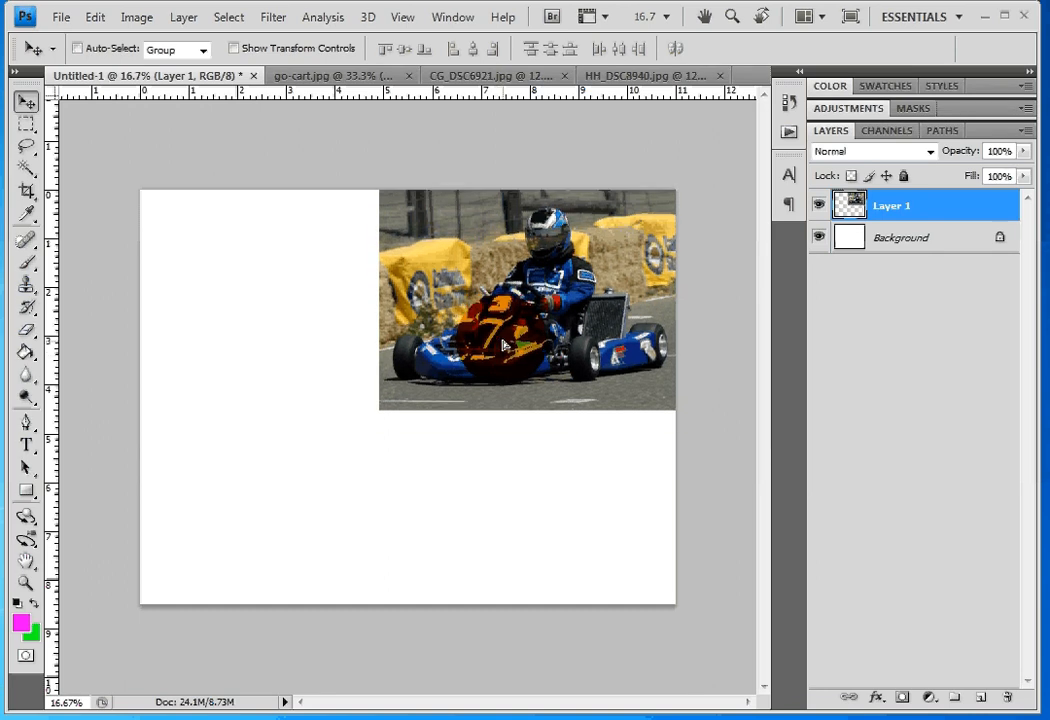
pyautogui.click(395, 77)
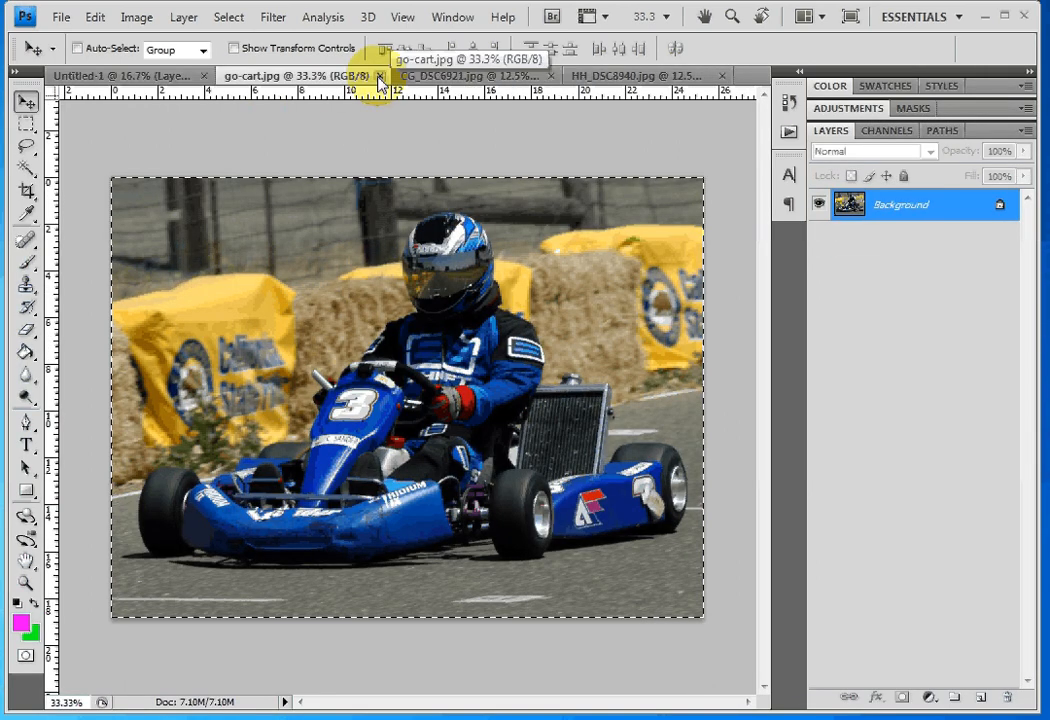
pyautogui.click(381, 77)
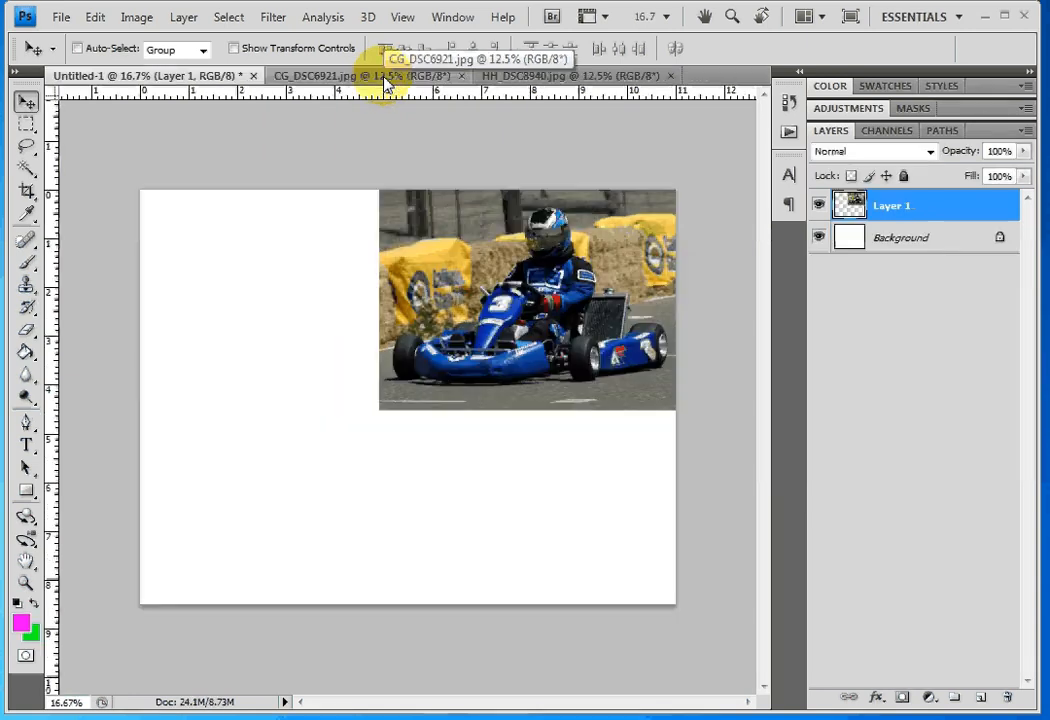
# Select the whole motorcycle photo in CG_DSC6921.jpg with the Rectangular Marquee tool
pyautogui.click(360, 78)
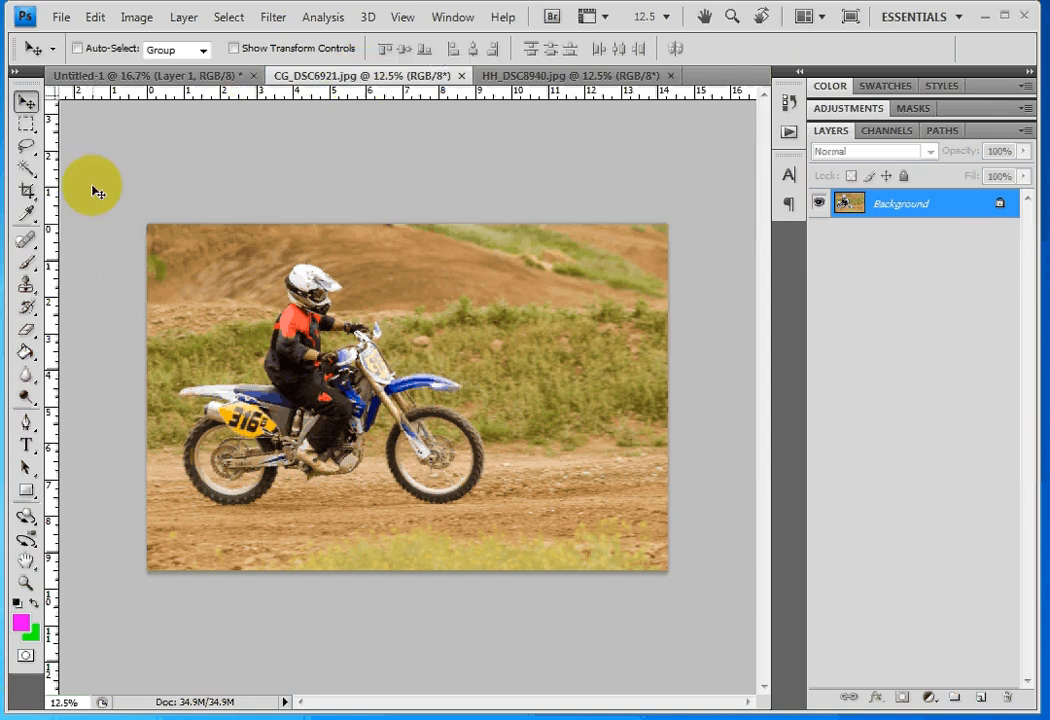
pyautogui.click(240, 22)
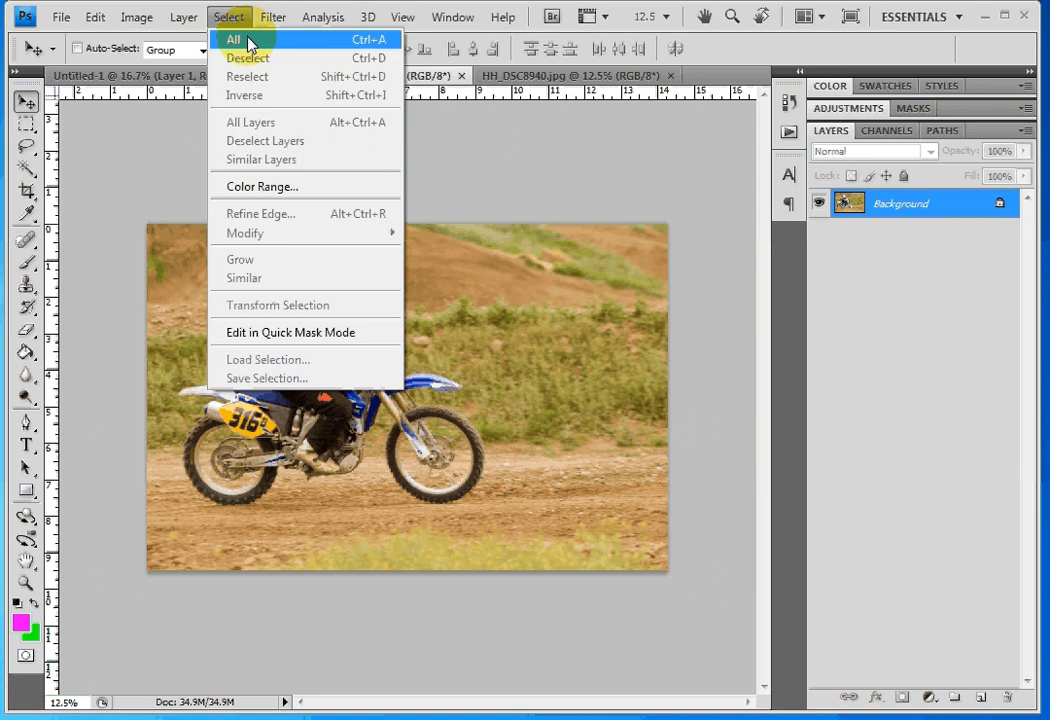
pyautogui.click(111, 153)
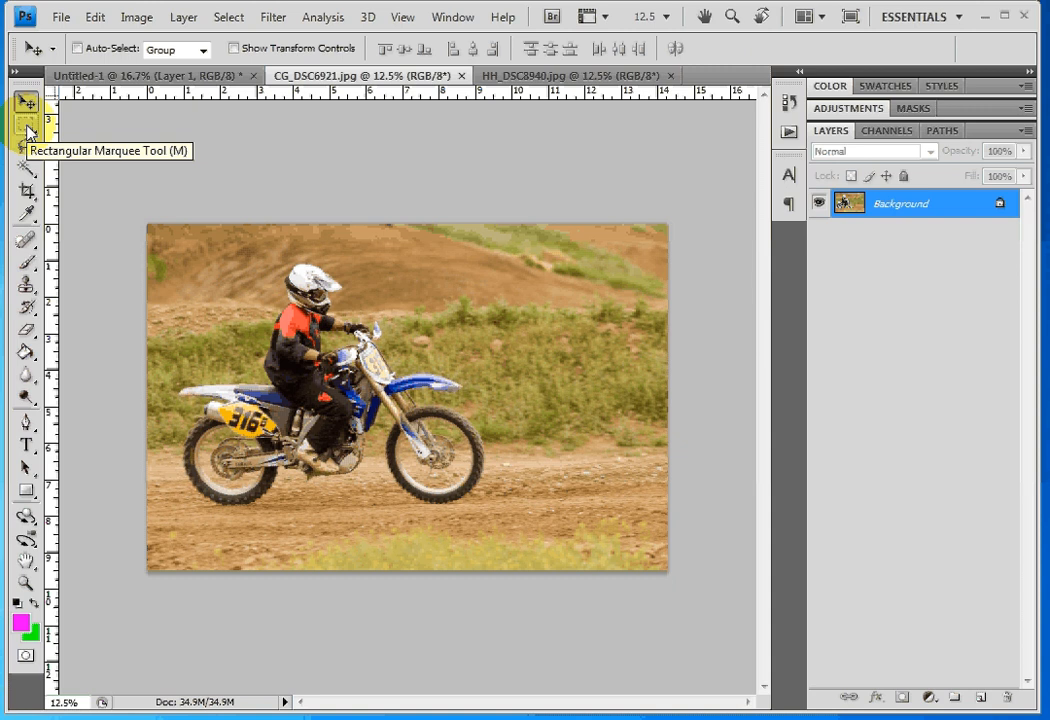
pyautogui.click(27, 126)
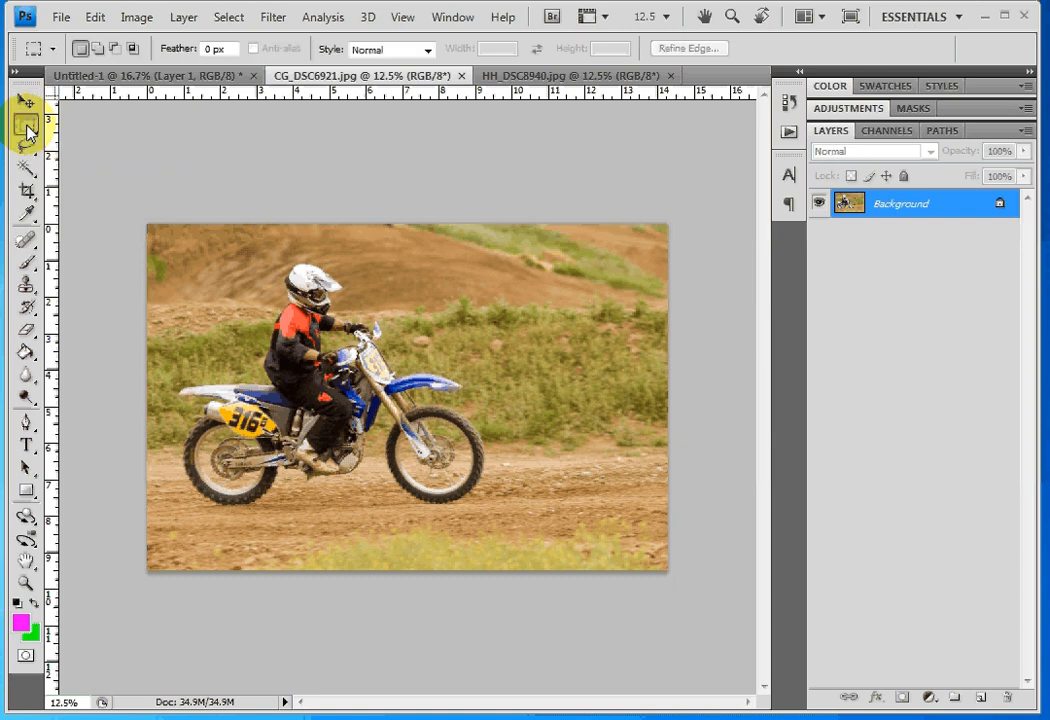
pyautogui.click(136, 200)
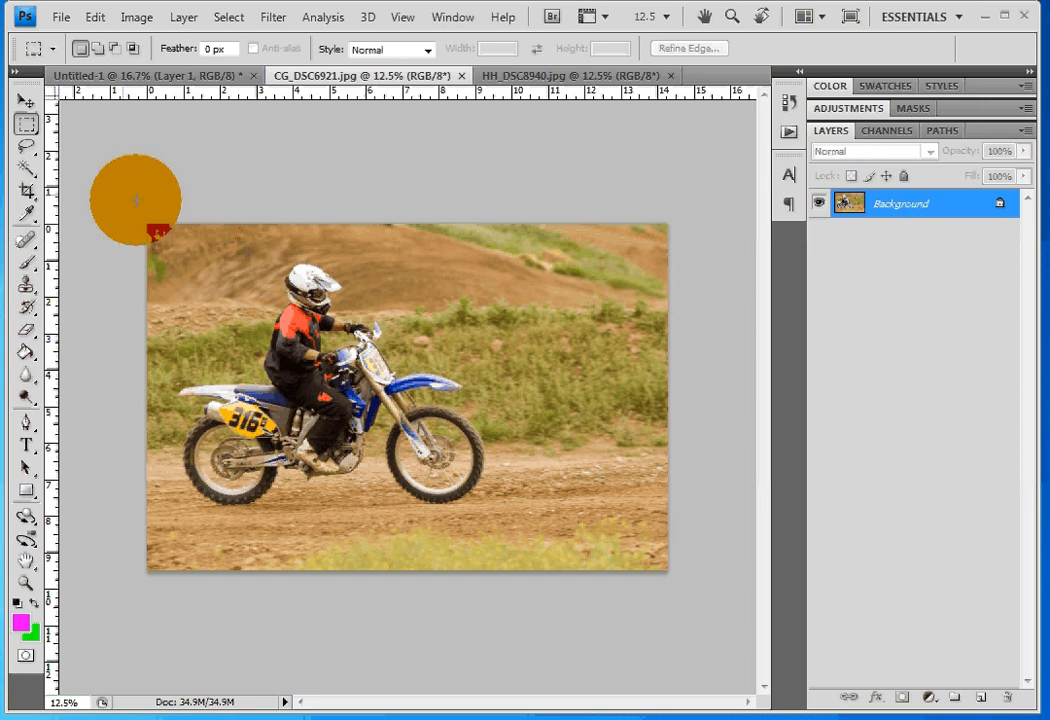
pyautogui.moveTo(136, 200); pyautogui.dragTo(698, 600)
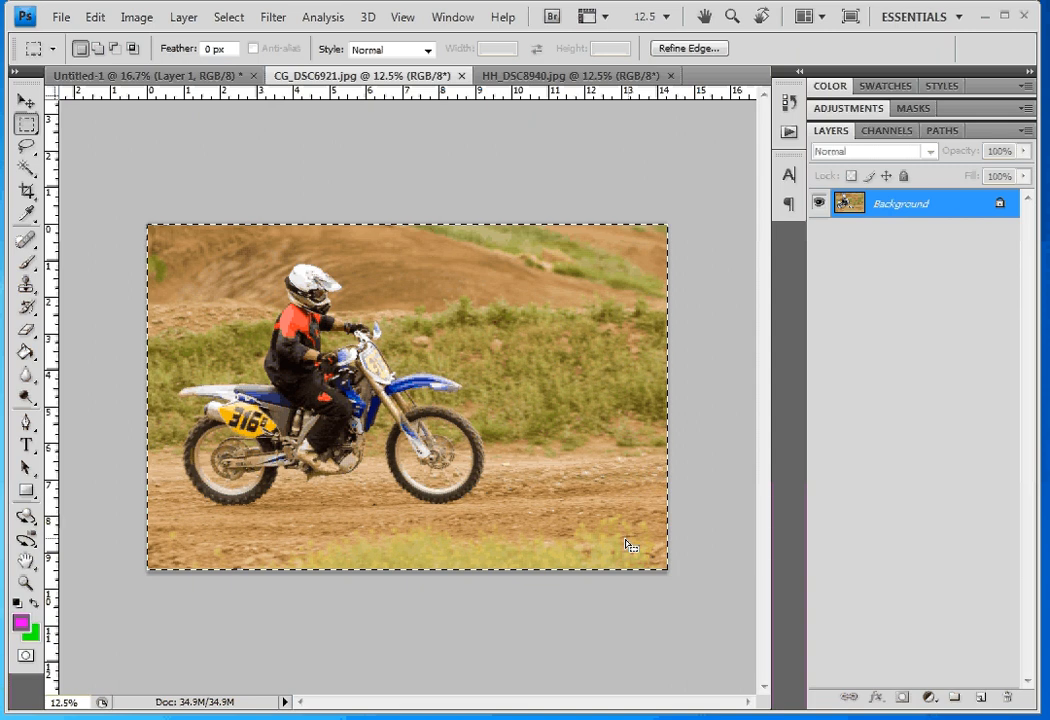
pyautogui.click(91, 346)
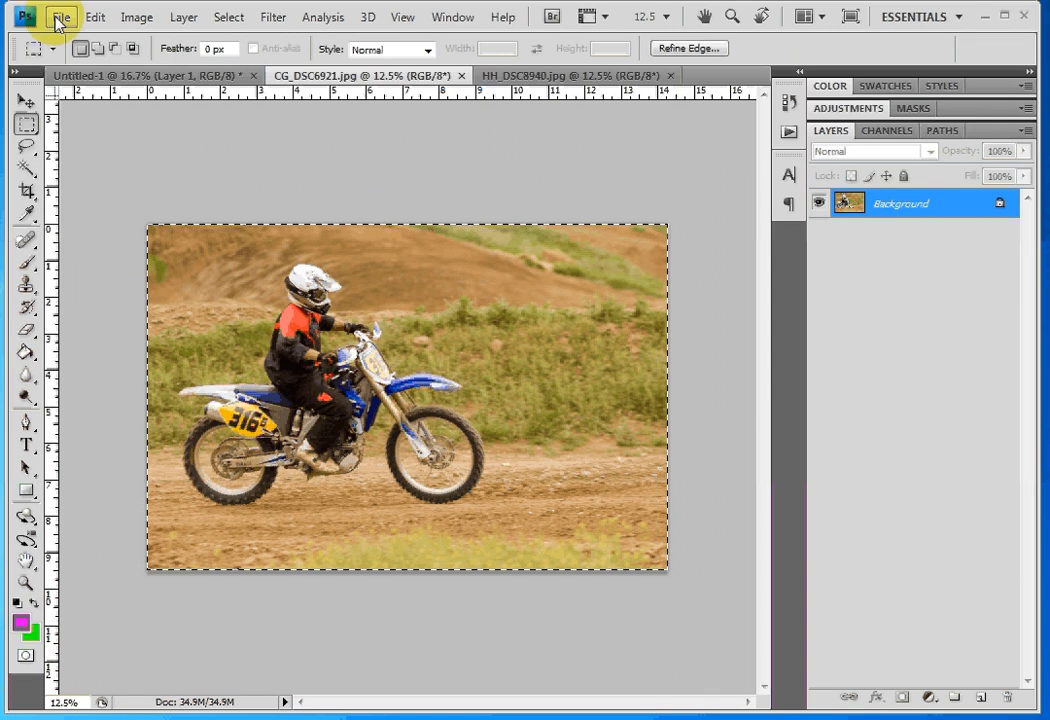
# Copy the selected motorcycle photo and paste it into Untitled-1 as a new layer
pyautogui.click(95, 17)
pyautogui.click(130, 150)
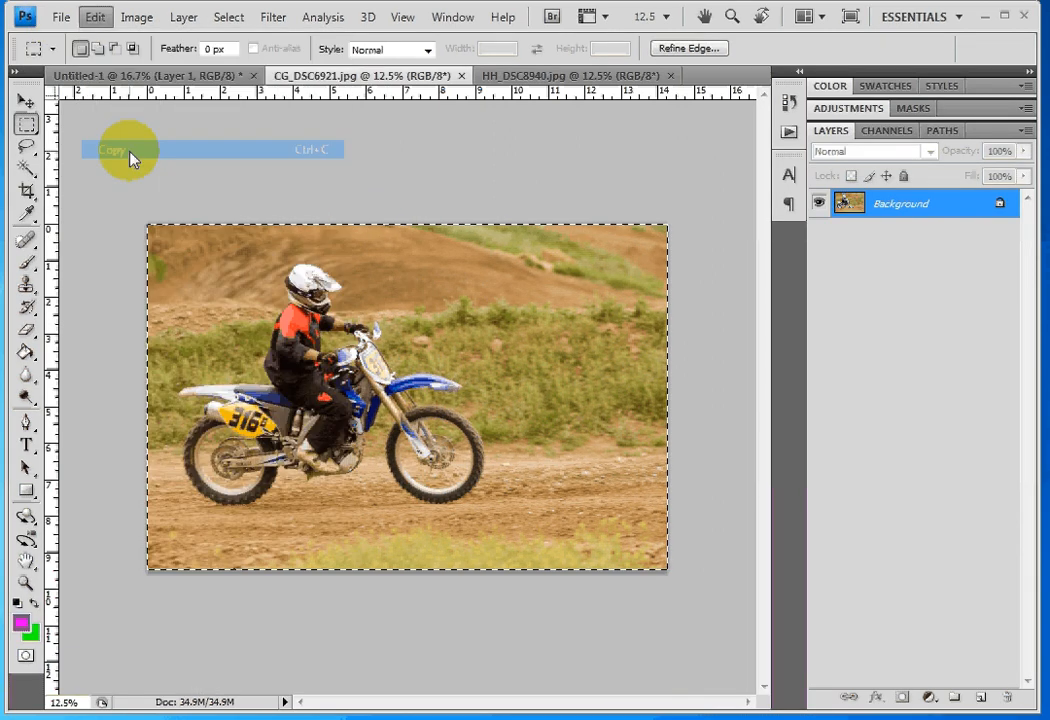
pyautogui.click(142, 77)
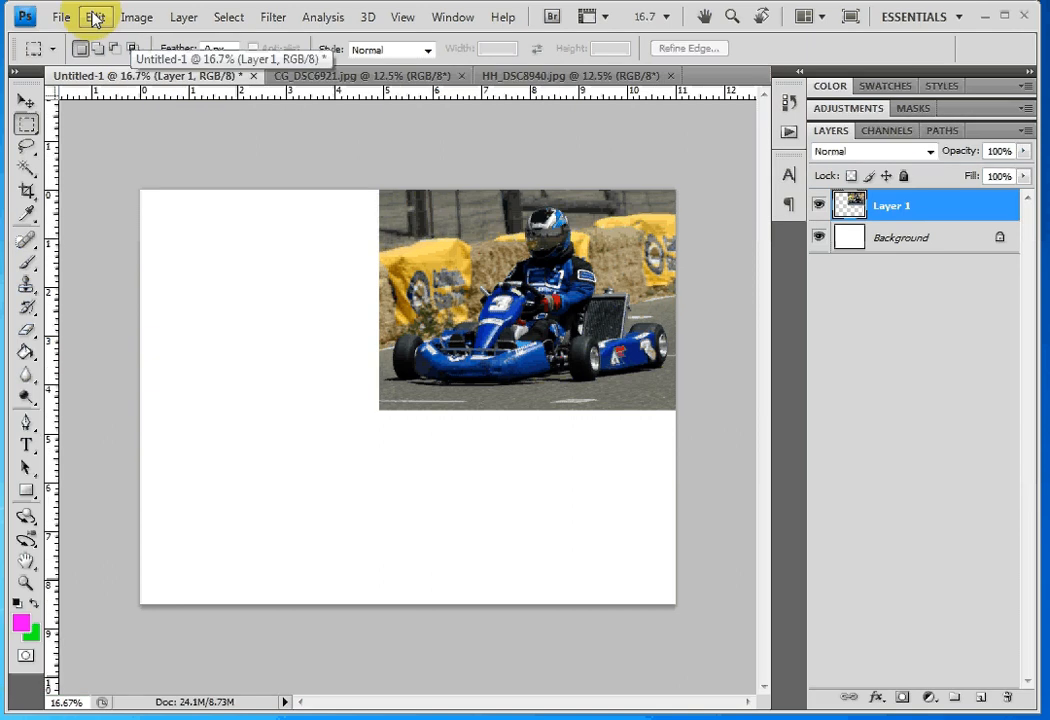
pyautogui.click(95, 17)
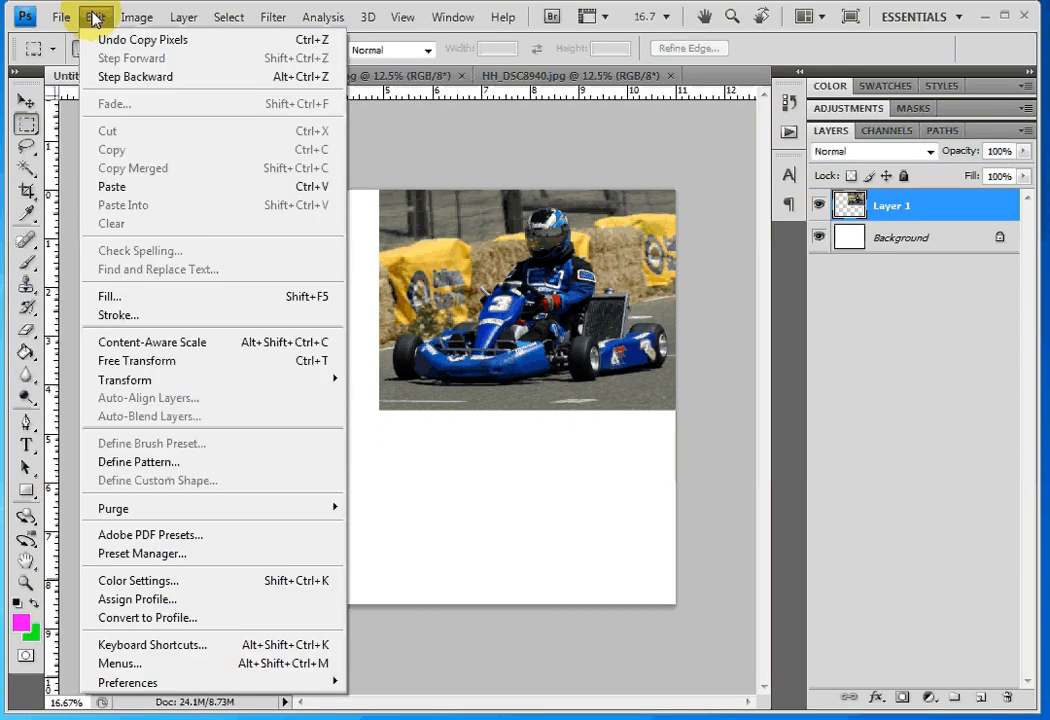
pyautogui.click(148, 188)
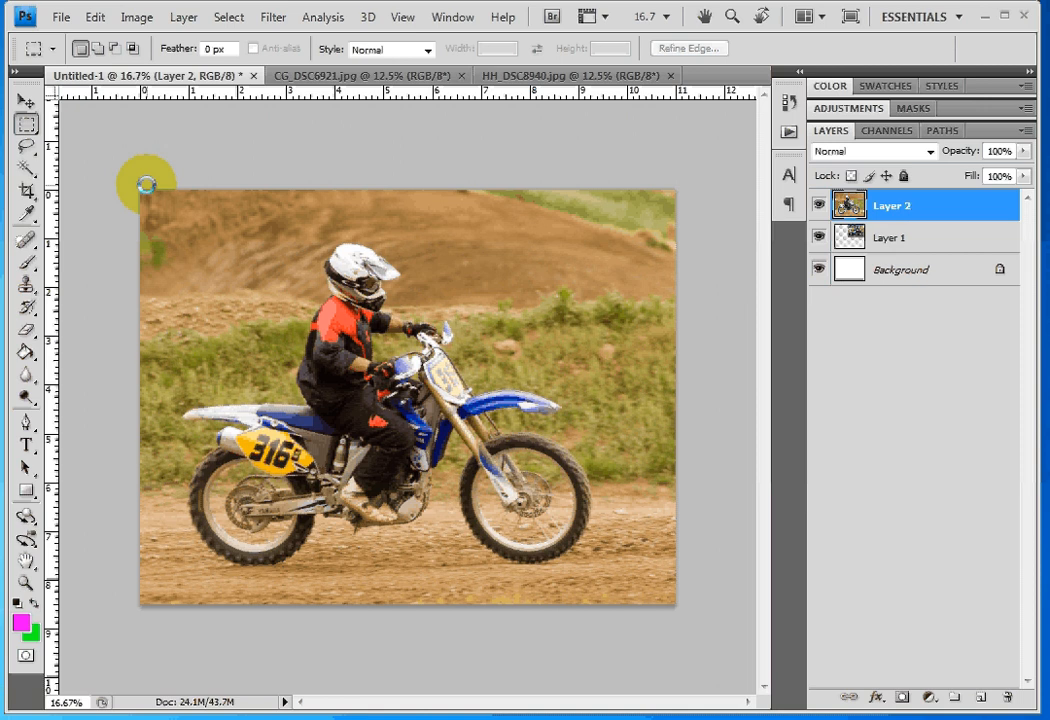
# Move the go-kart layer above the motorcycle layer and close the CG_DSC6921.jpg document
pyautogui.click(884, 241)
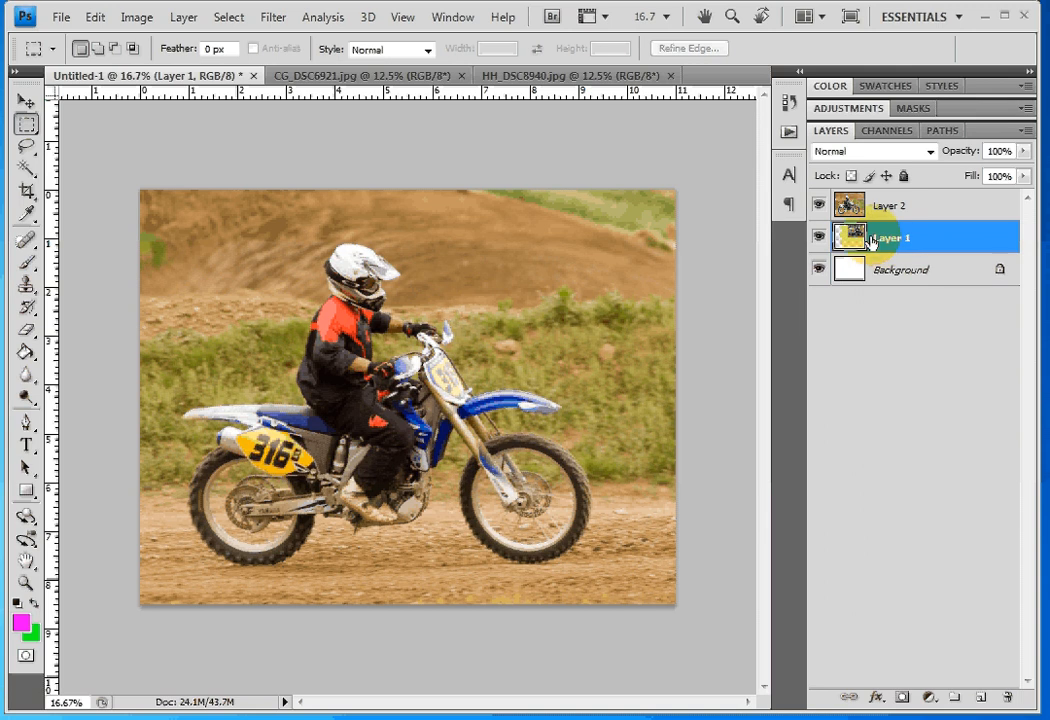
pyautogui.keyDown('shift'); pyautogui.click(904, 206); pyautogui.keyUp('shift')
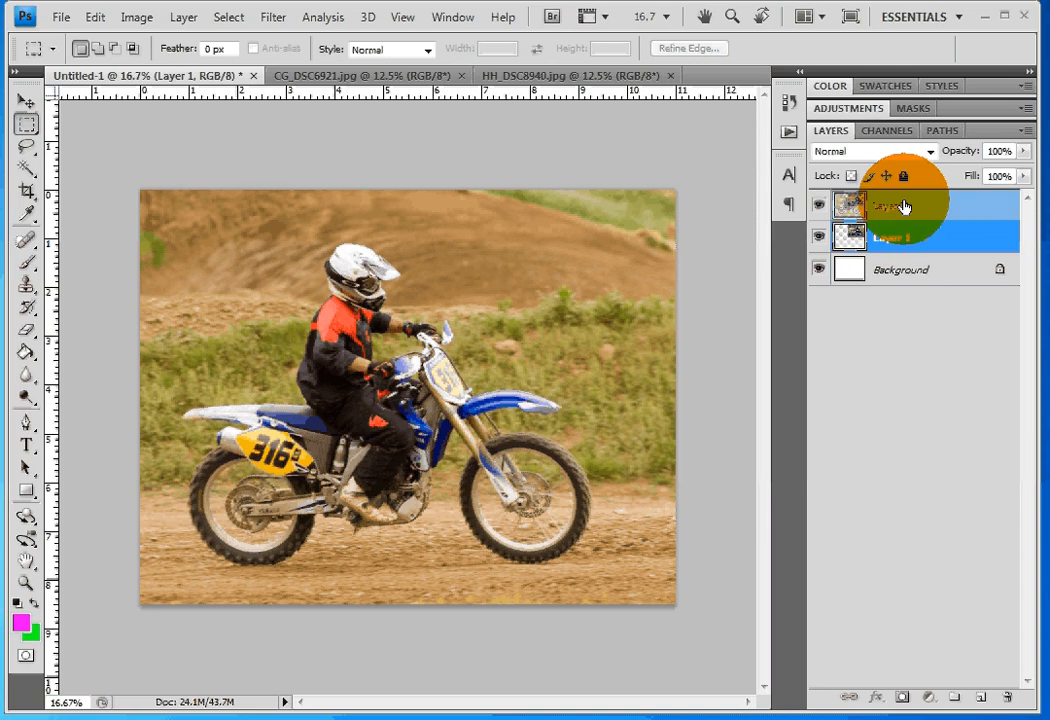
pyautogui.moveTo(904, 206); pyautogui.dragTo(904, 208)
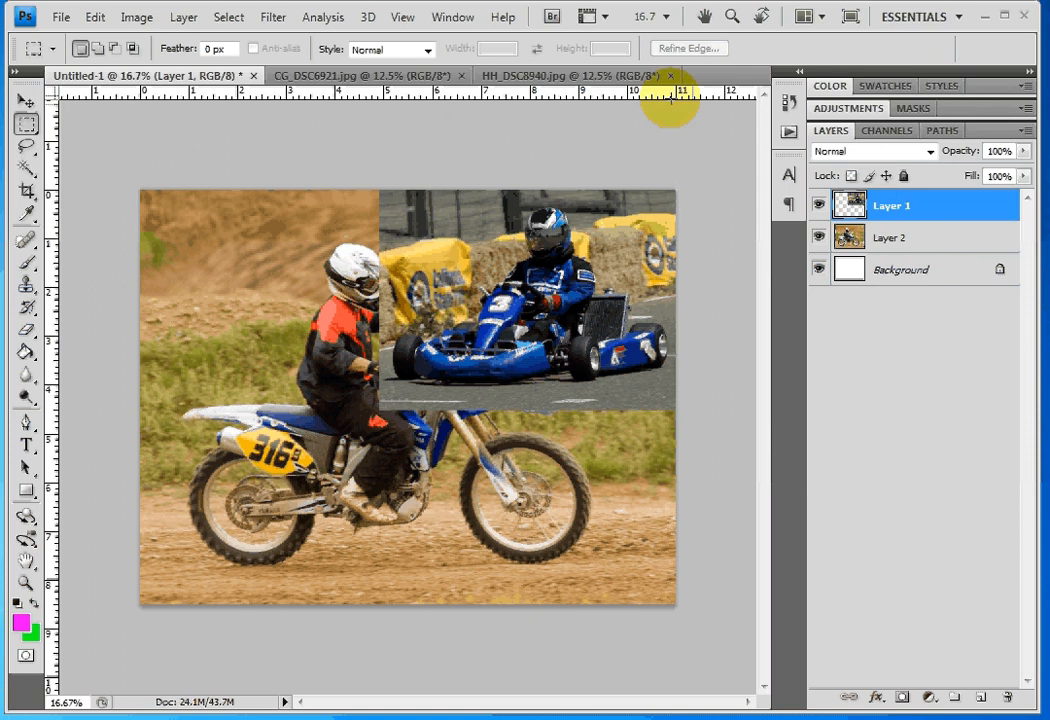
pyautogui.click(440, 80)
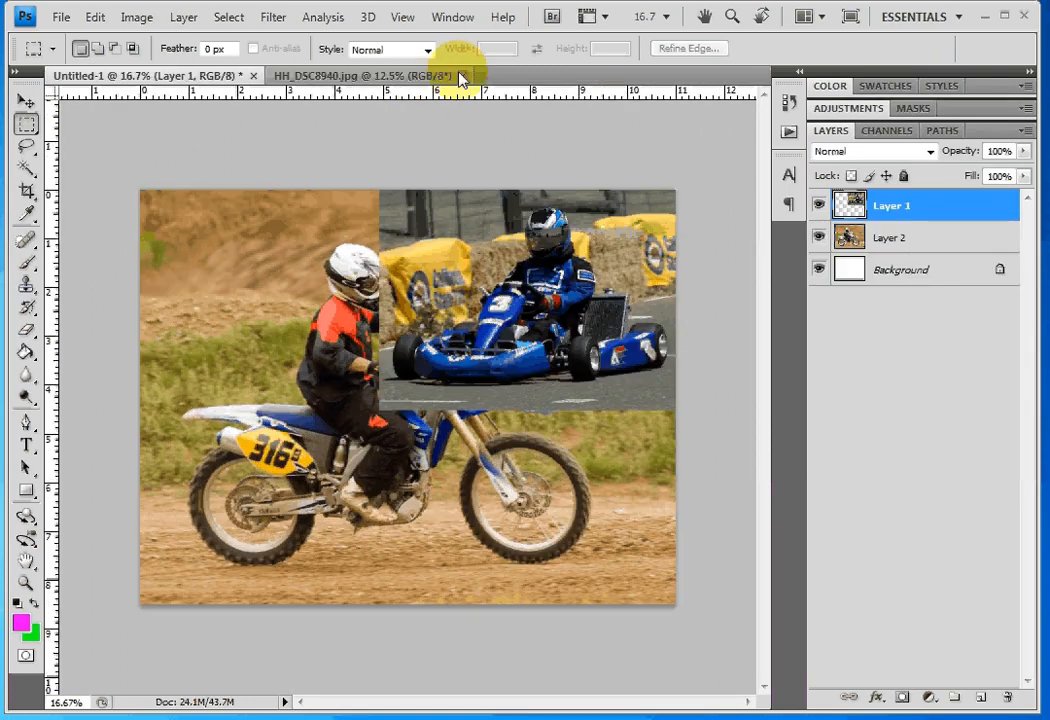
# Arrange HH_DSC8940.jpg and Untitled-1 side by side in a two-document layout and activate the Move tool in HH_DSC8940.jpg
pyautogui.click(437, 80)
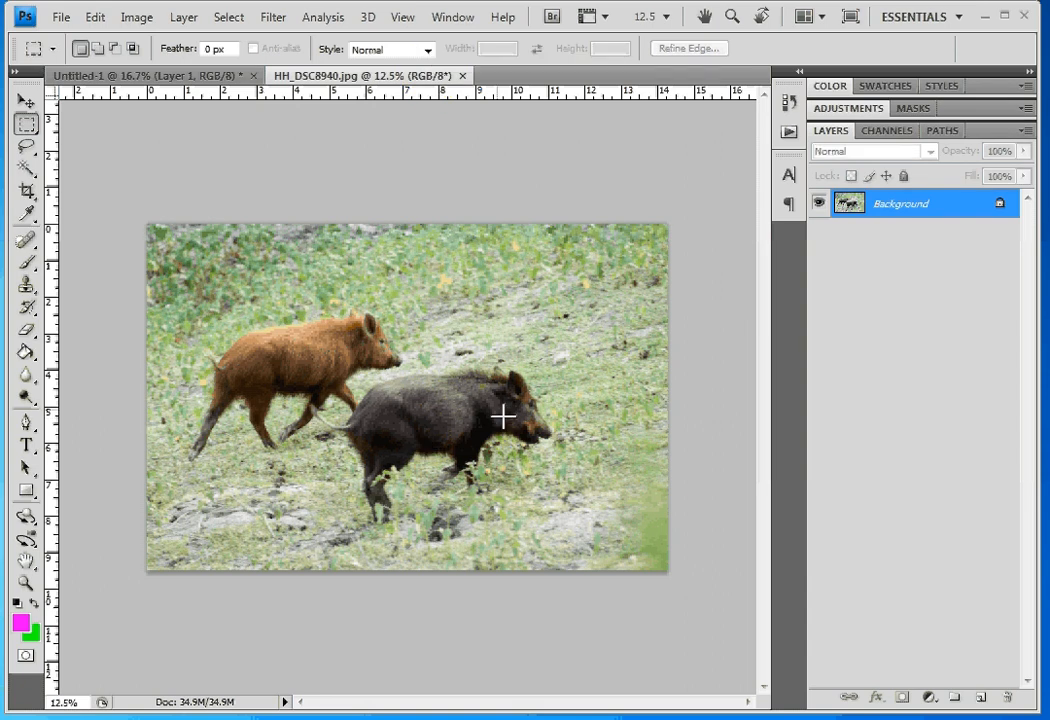
pyautogui.click(341, 280)
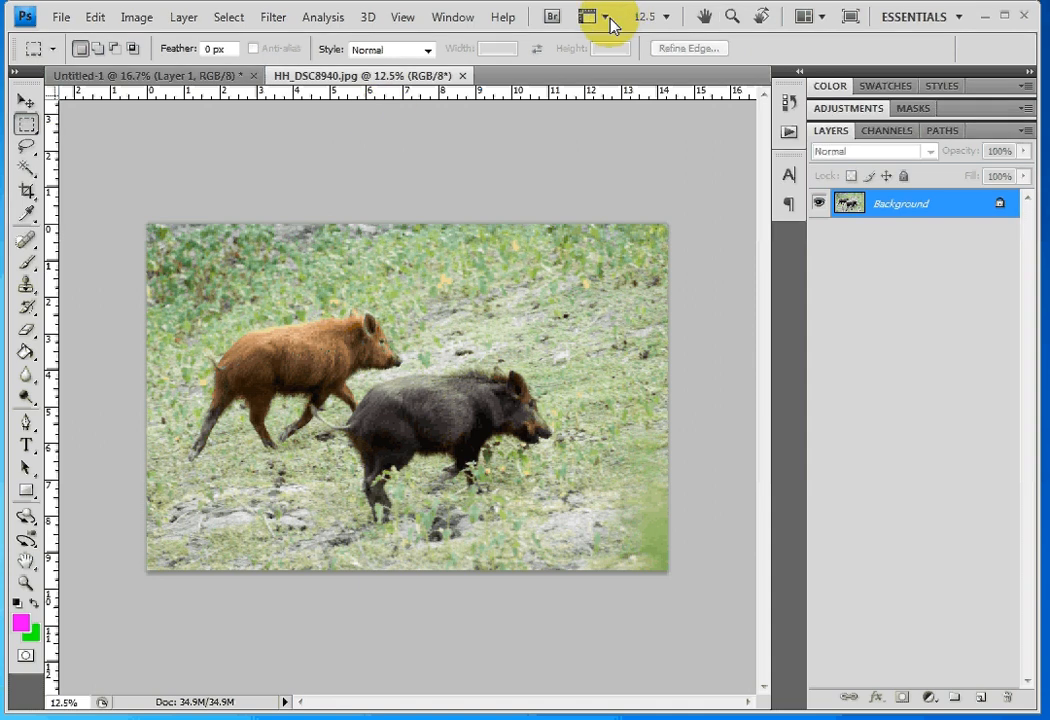
pyautogui.click(801, 22)
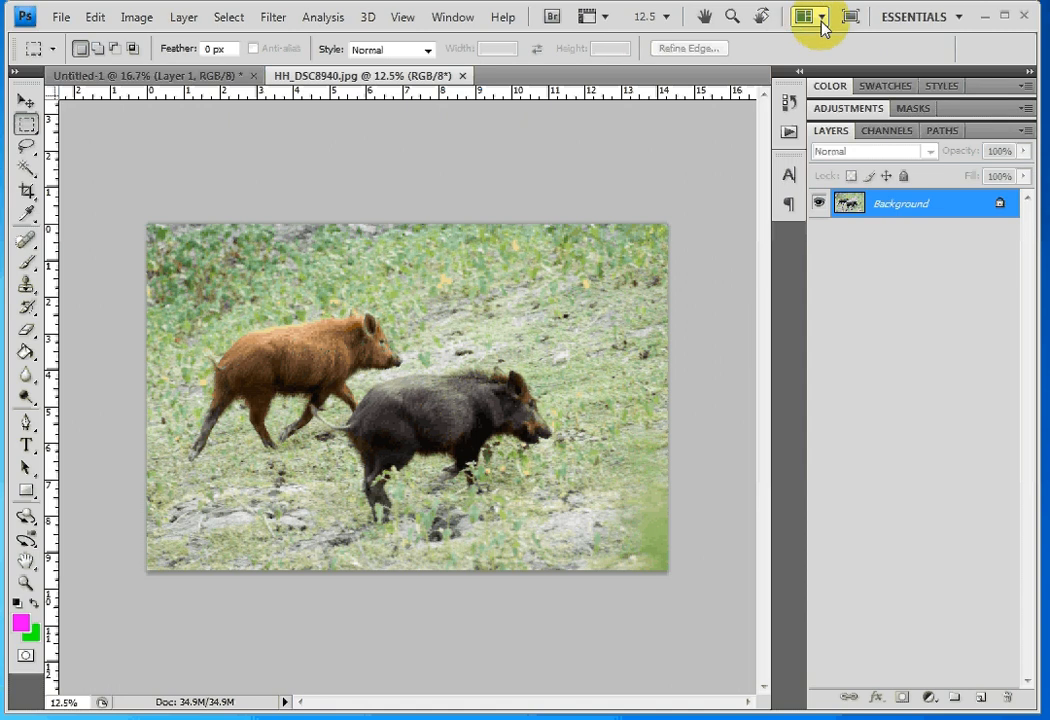
pyautogui.click(821, 18)
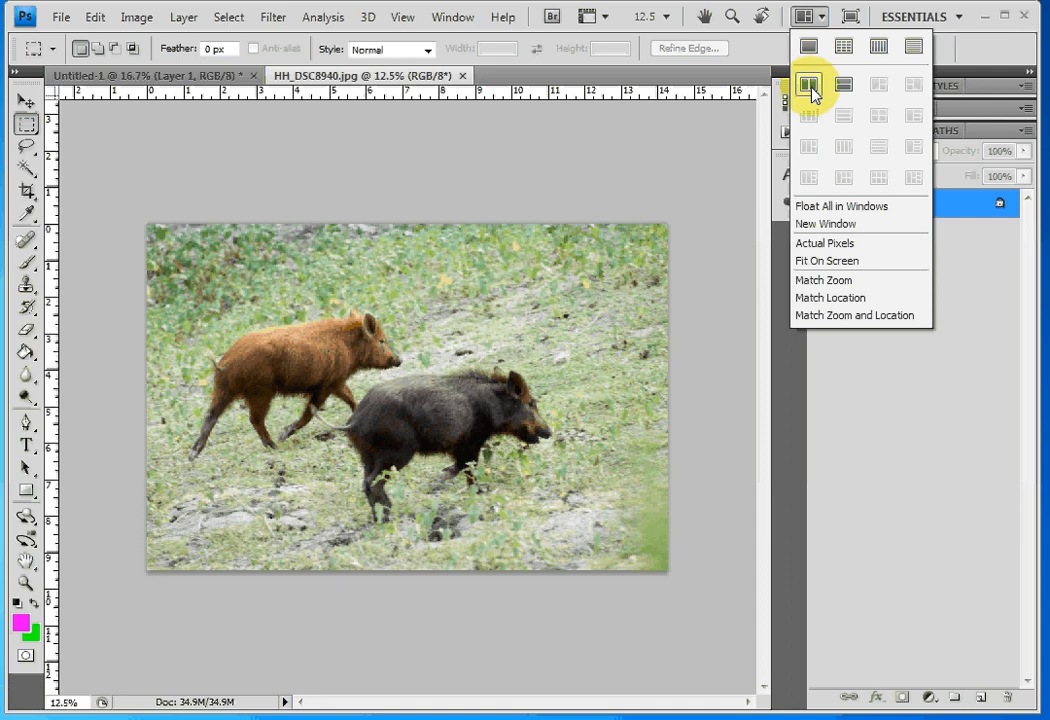
pyautogui.click(811, 88)
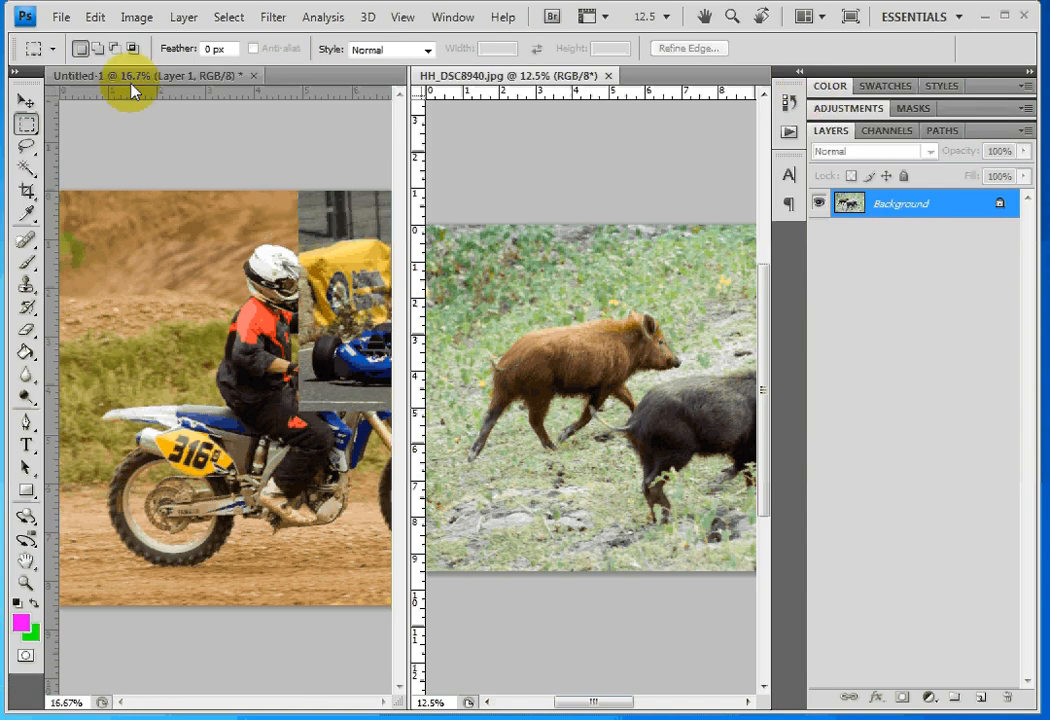
pyautogui.click(132, 86)
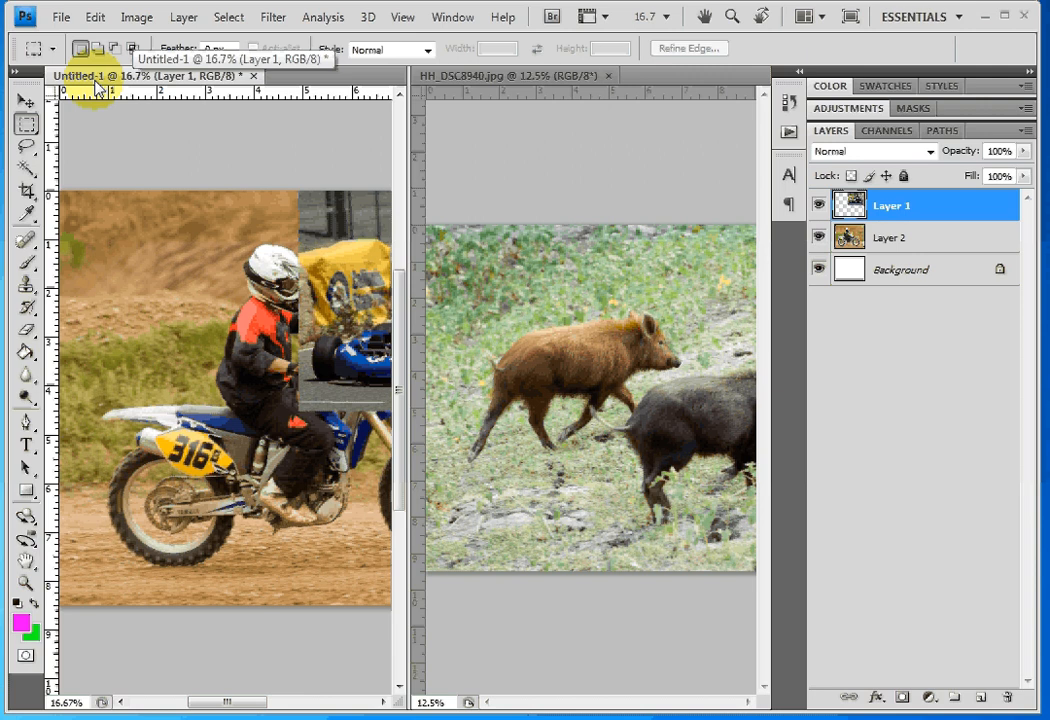
pyautogui.click(587, 222)
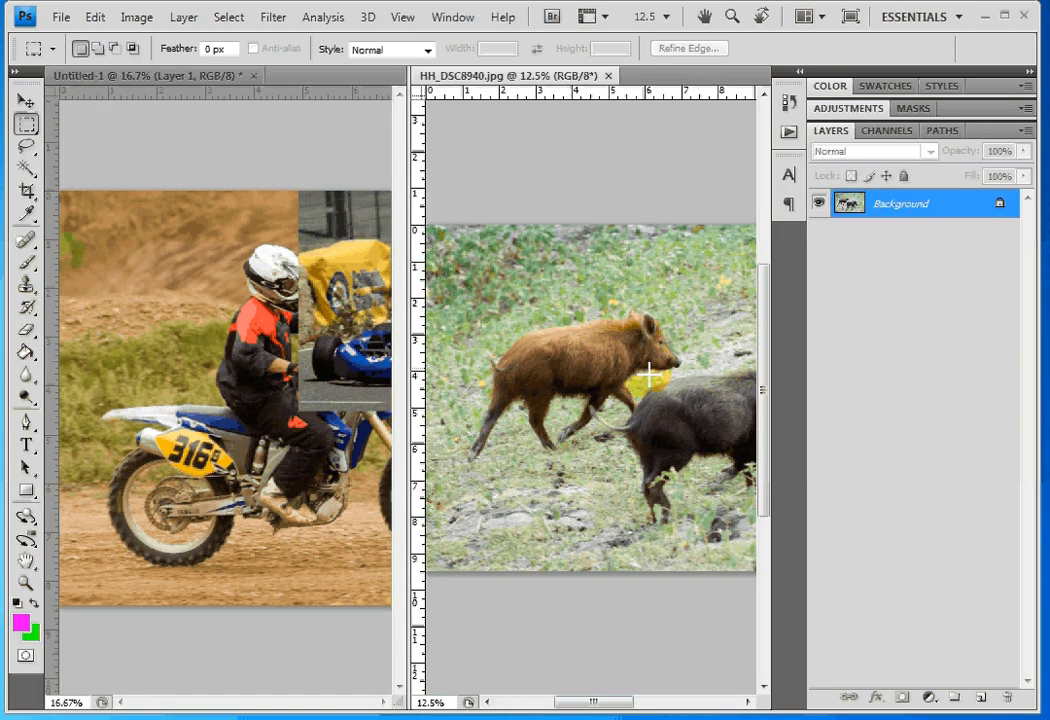
pyautogui.click(27, 103)
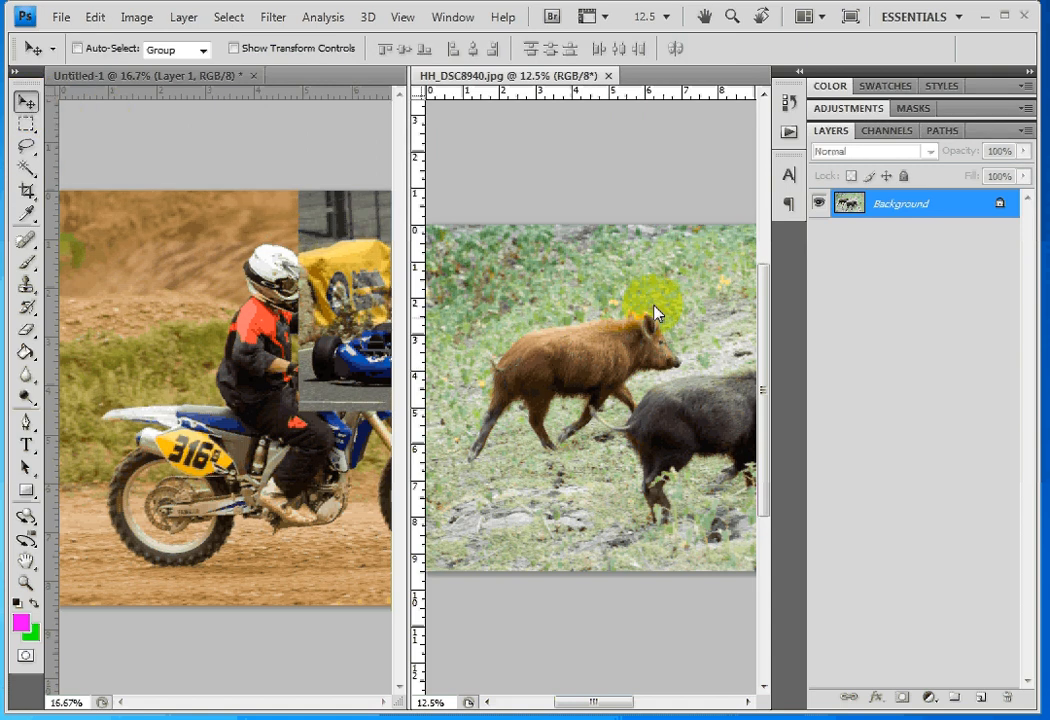
pyautogui.moveTo(655, 313); pyautogui.dragTo(627, 334)
pyautogui.click(669, 348)
pyautogui.moveTo(669, 348); pyautogui.dragTo(539, 345)
pyautogui.moveTo(543, 378); pyautogui.dragTo(507, 293)
pyautogui.click(457, 86)
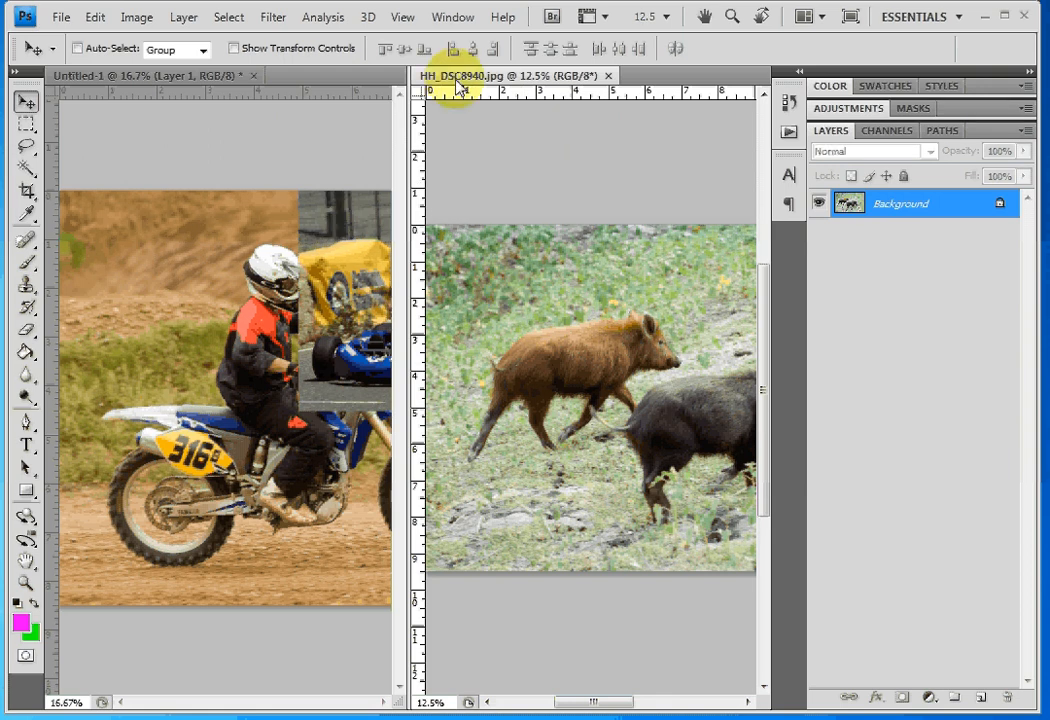
pyautogui.moveTo(457, 86); pyautogui.dragTo(259, 14)
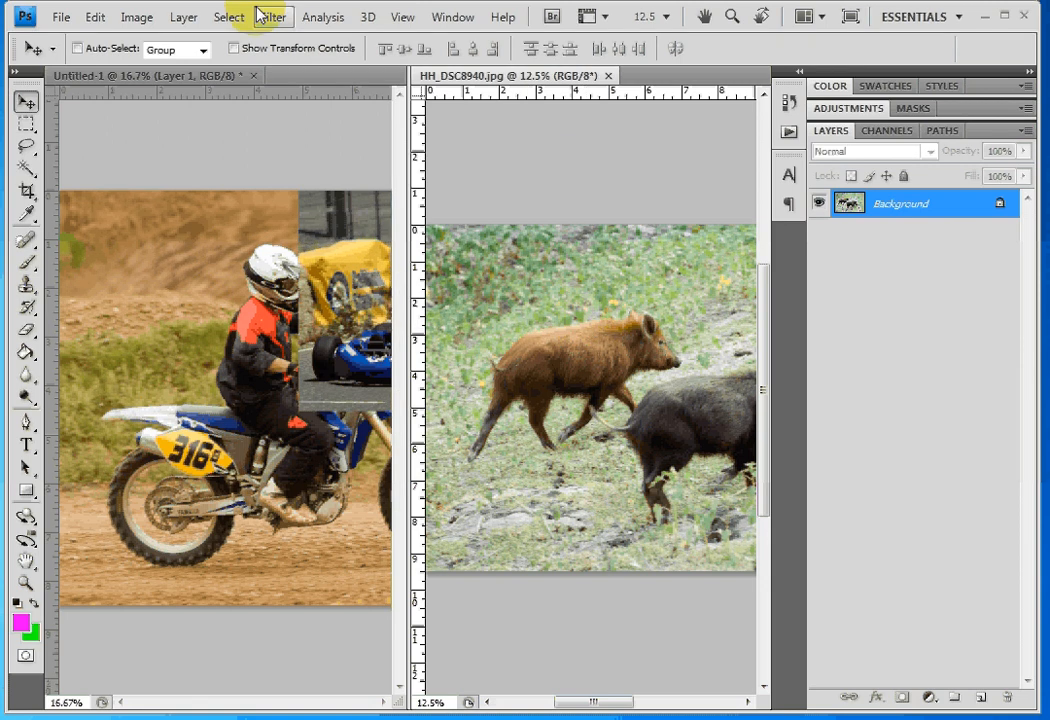
# Select the entire wild boar photo and transfer it into Untitled-1 as a new layer with the Move tool
pyautogui.click(229, 17)
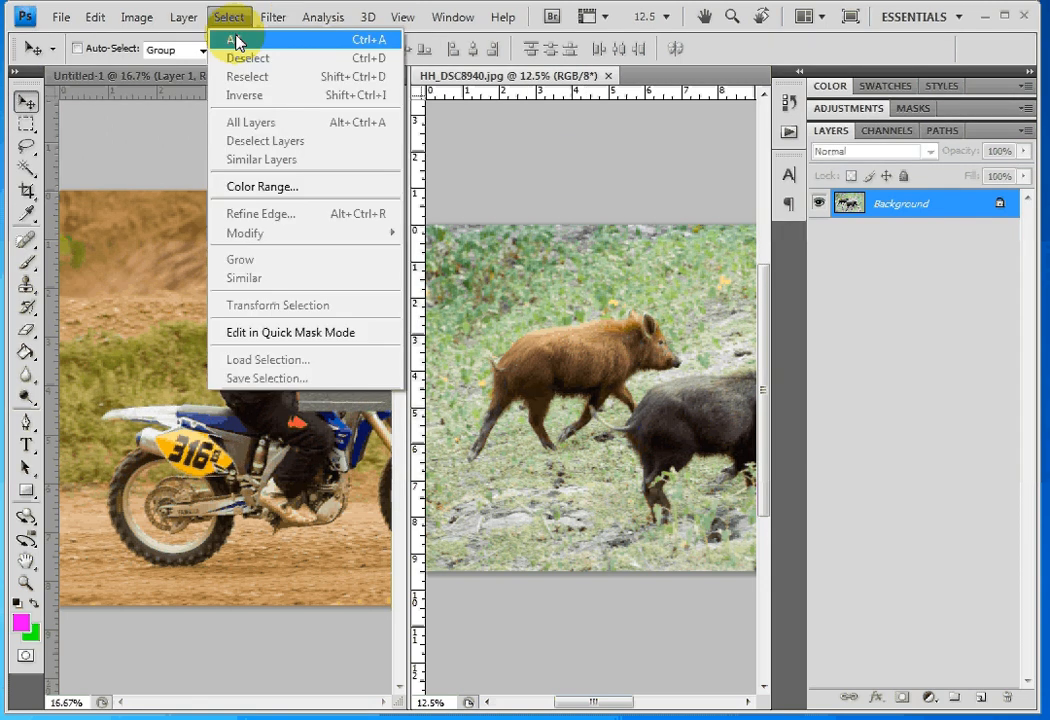
pyautogui.click(237, 42)
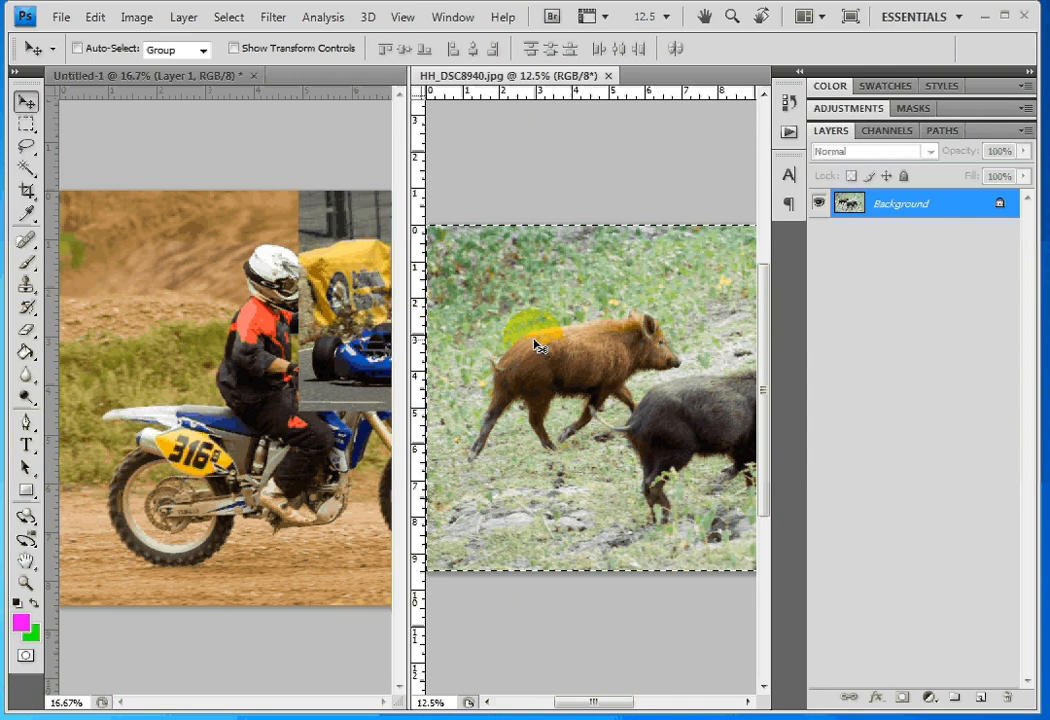
pyautogui.moveTo(535, 345); pyautogui.dragTo(238, 370)
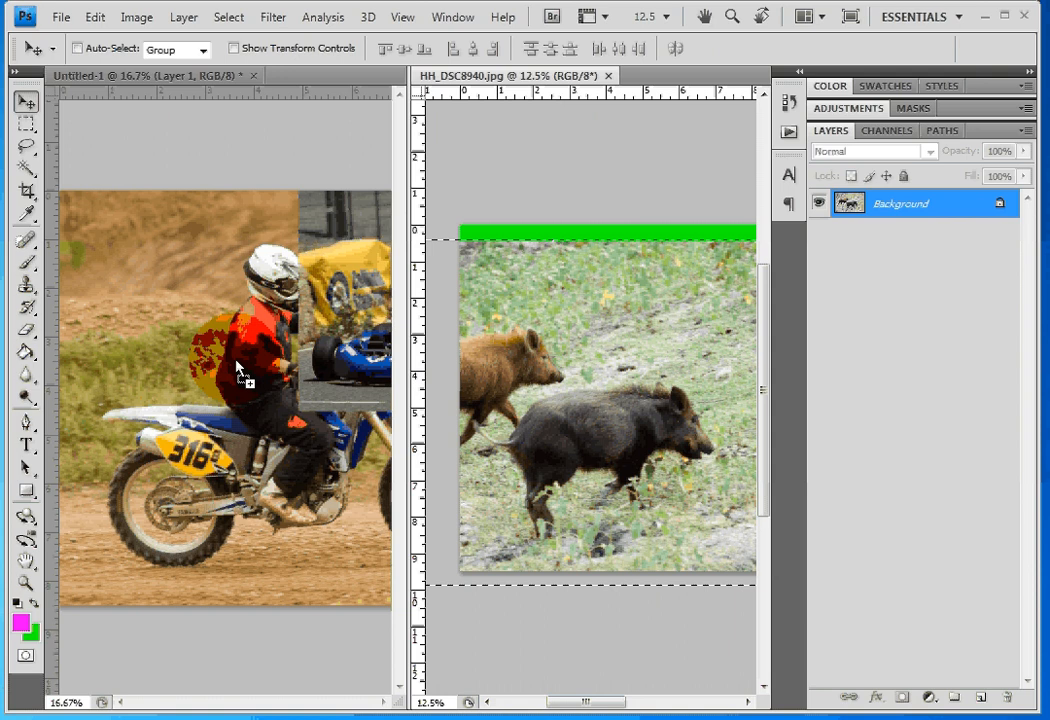
pyautogui.moveTo(236, 361); pyautogui.dragTo(236, 361)
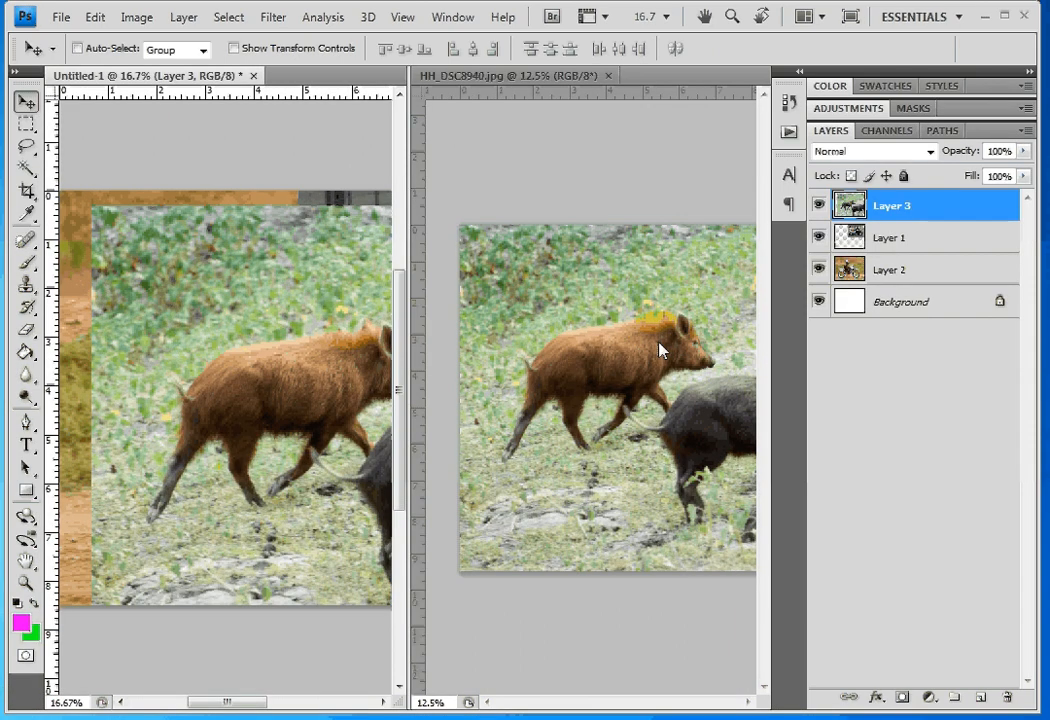
# Move the wild boar photo down over the lower part of the Untitled-1 canvas and close the HH_DSC8940.jpg document
pyautogui.click(145, 80)
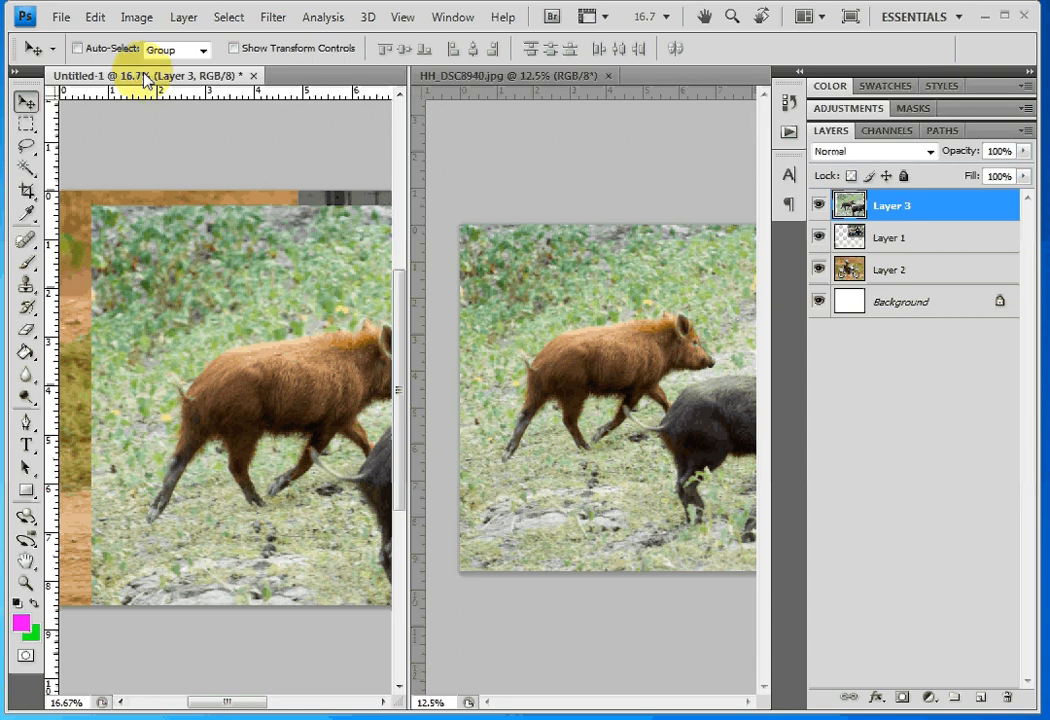
pyautogui.click(245, 381)
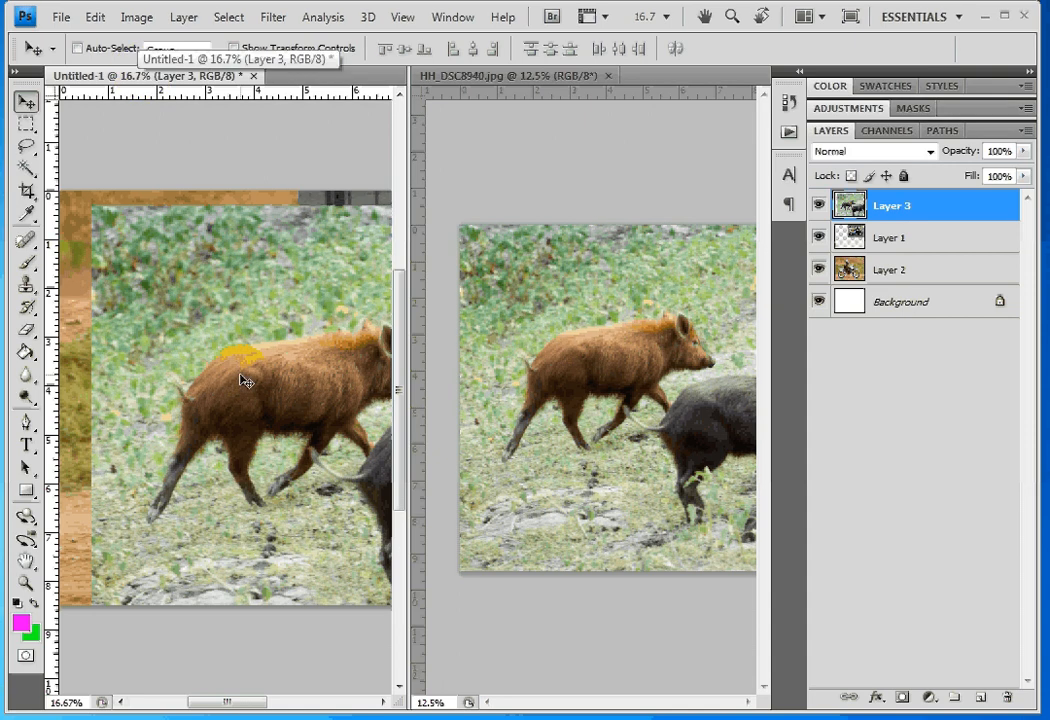
pyautogui.moveTo(245, 381); pyautogui.dragTo(123, 515)
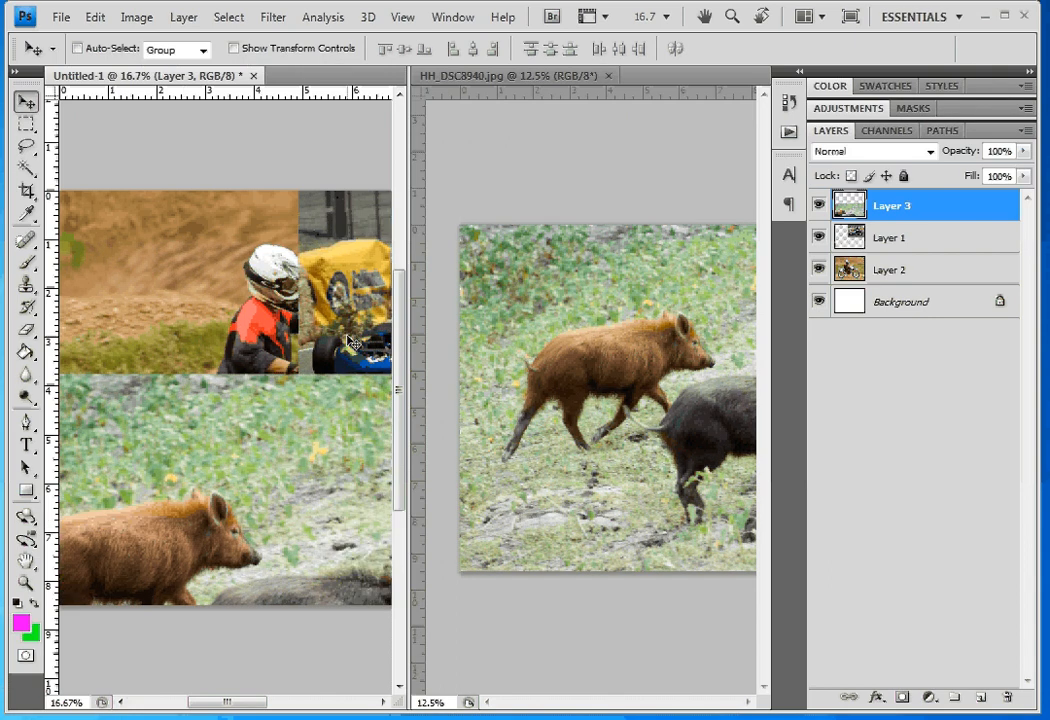
pyautogui.click(407, 140)
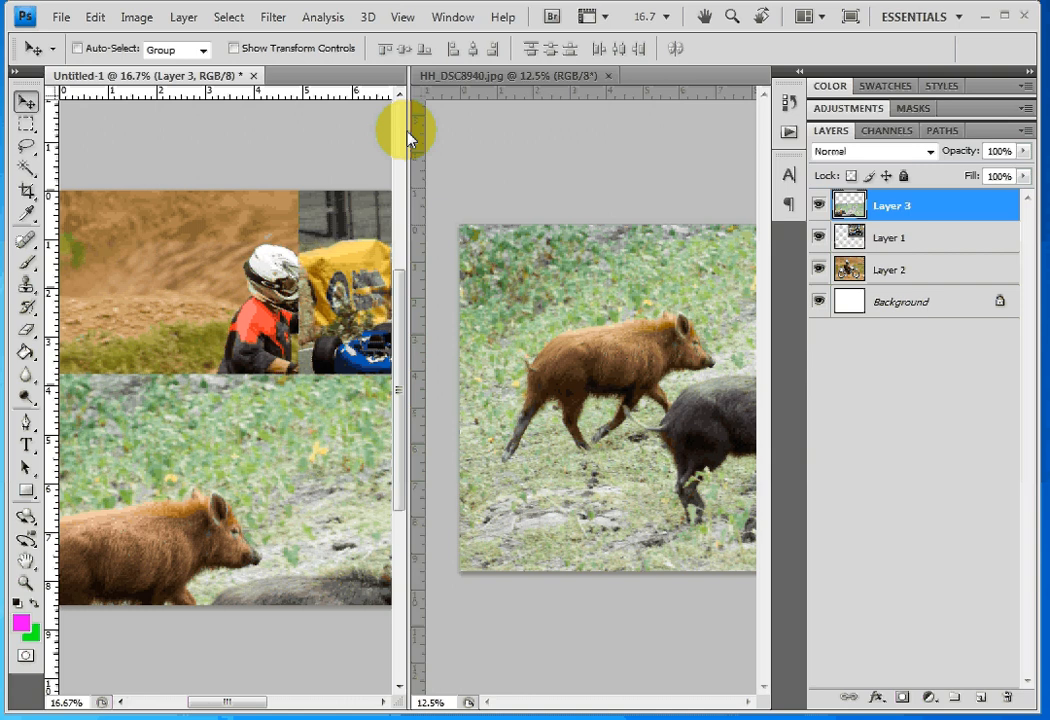
pyautogui.click(341, 205)
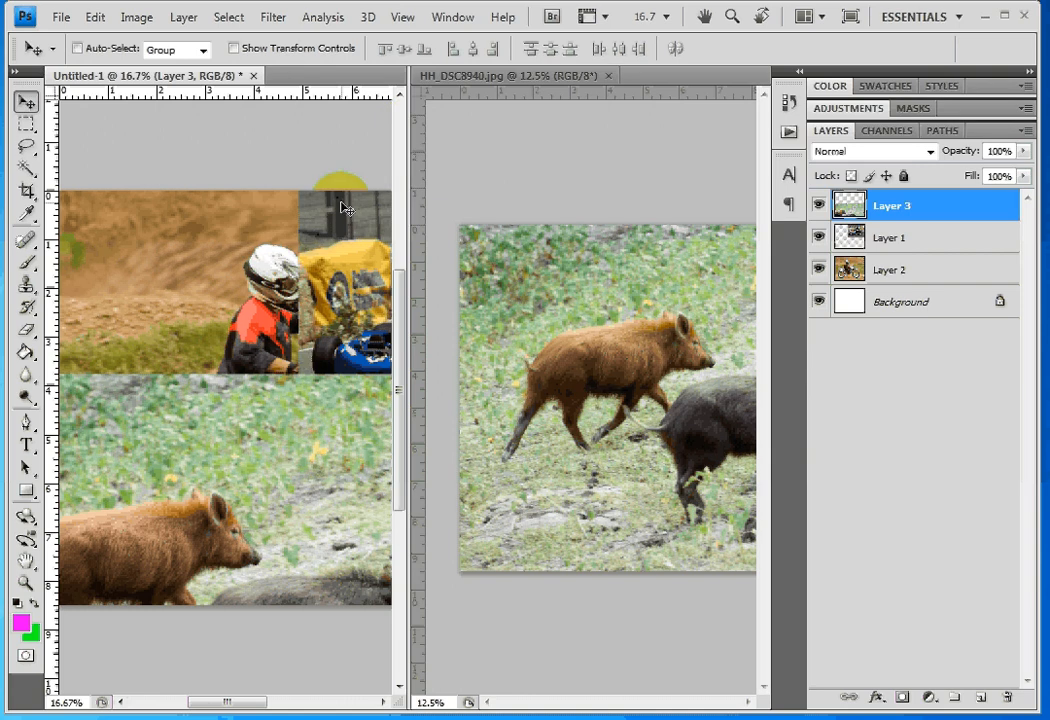
pyautogui.click(187, 34)
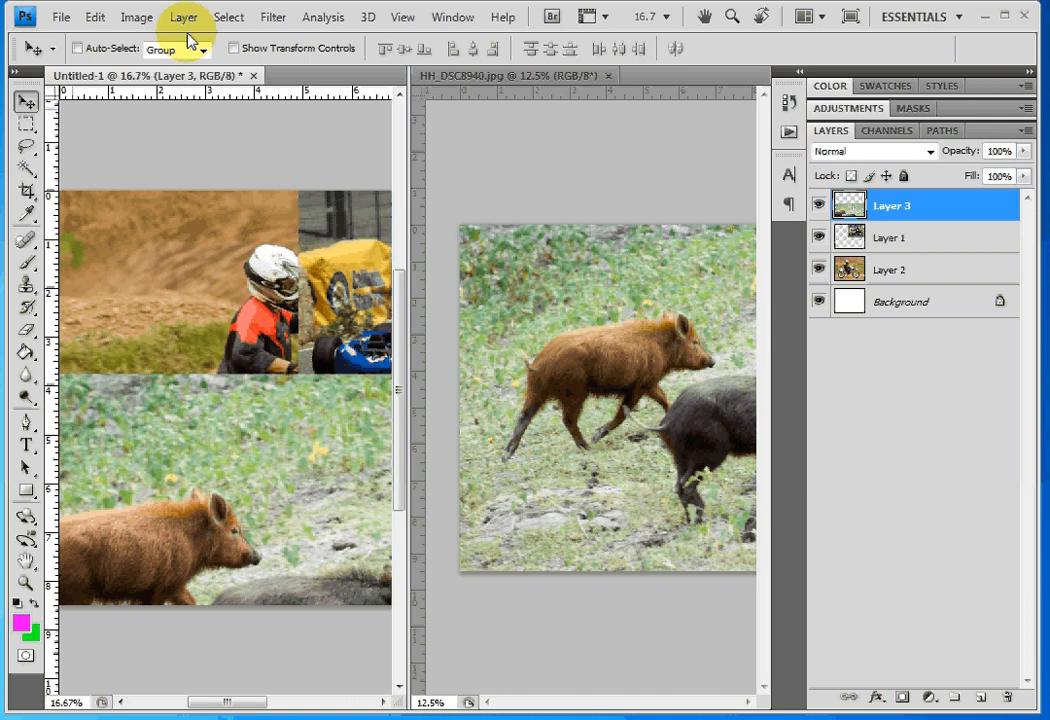
pyautogui.click(607, 77)
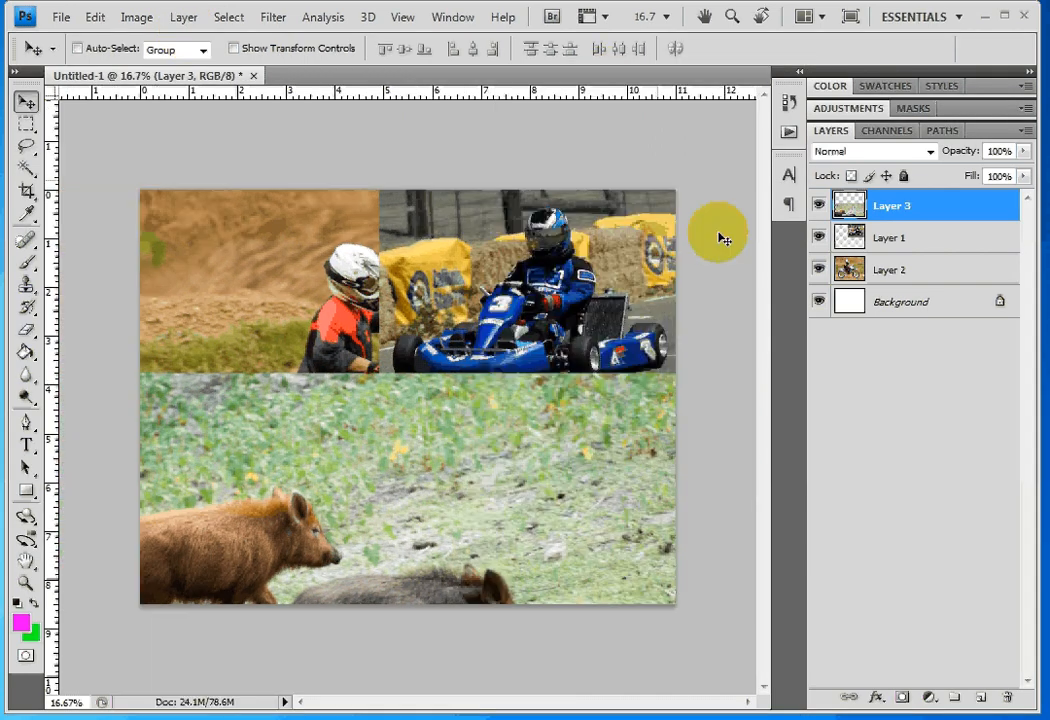
# Hide the wild boar layer and start a Scale transform on the motorcycle layer with its whole bounding box in view
pyautogui.click(818, 206)
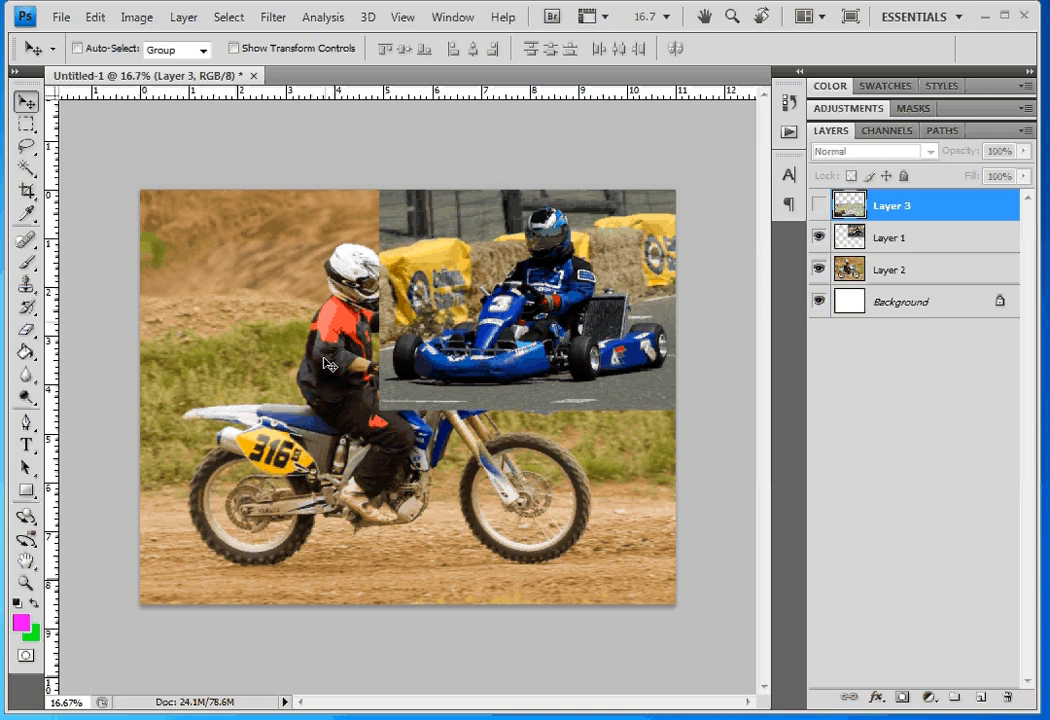
pyautogui.click(848, 270)
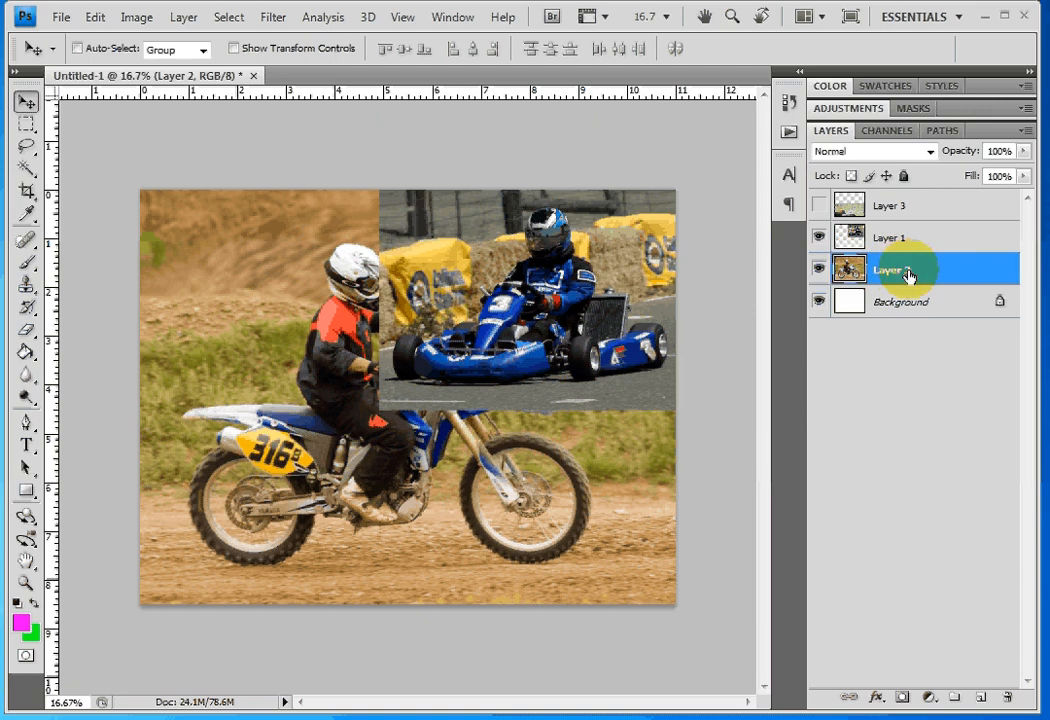
pyautogui.click(105, 26)
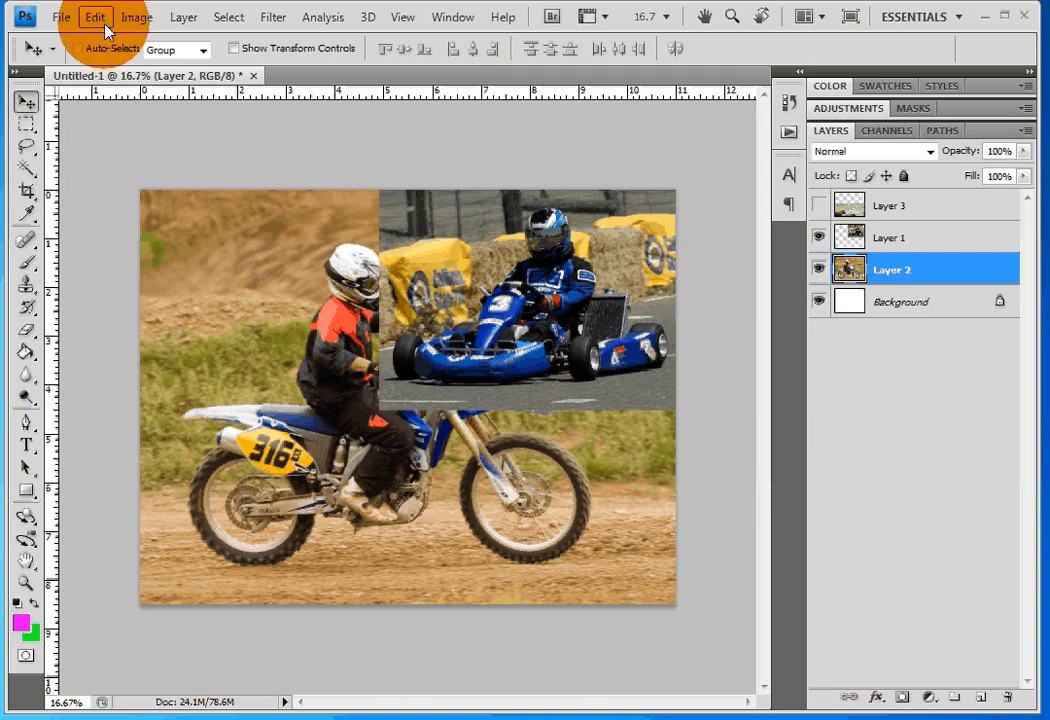
pyautogui.moveTo(183, 380)
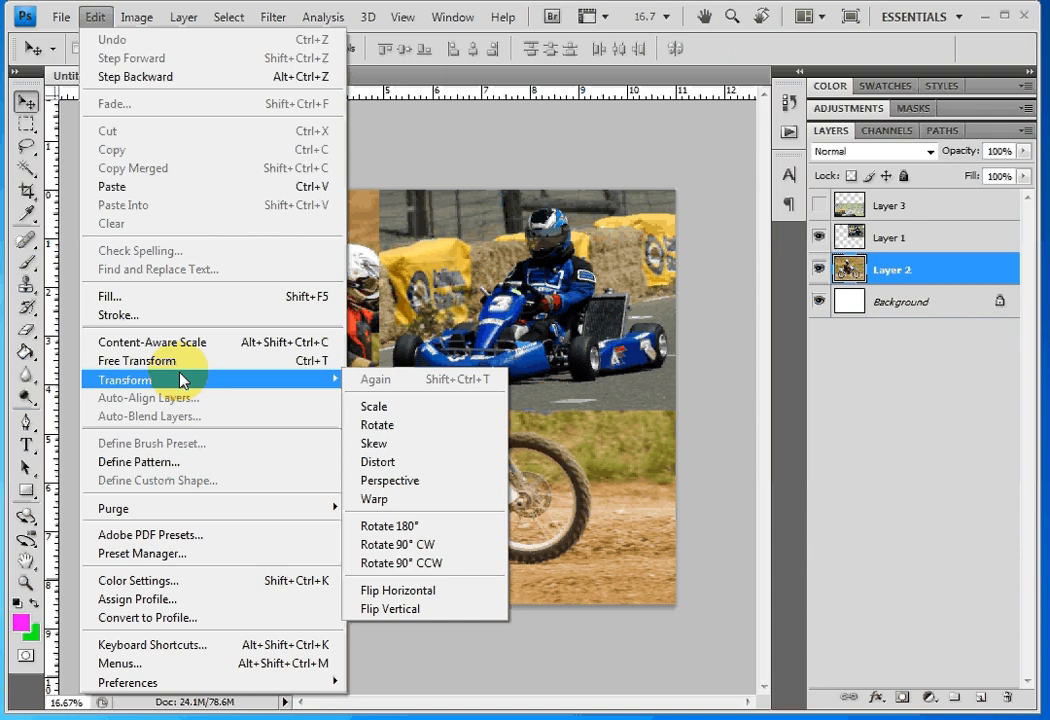
pyautogui.click(374, 407)
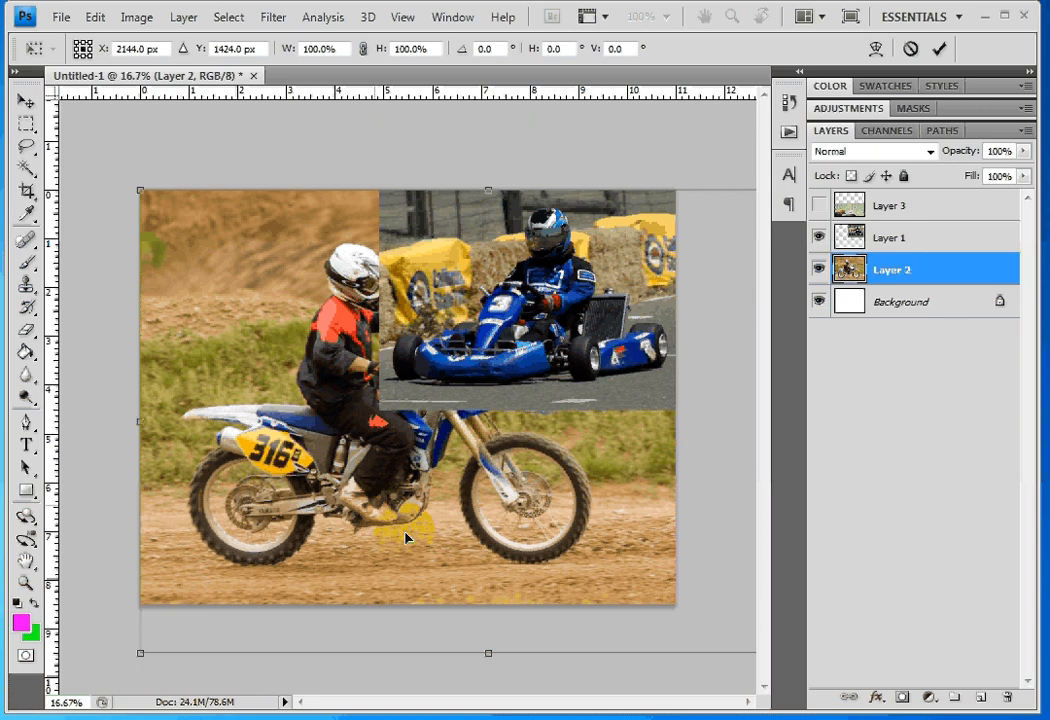
pyautogui.click(488, 655)
pyautogui.click(452, 17)
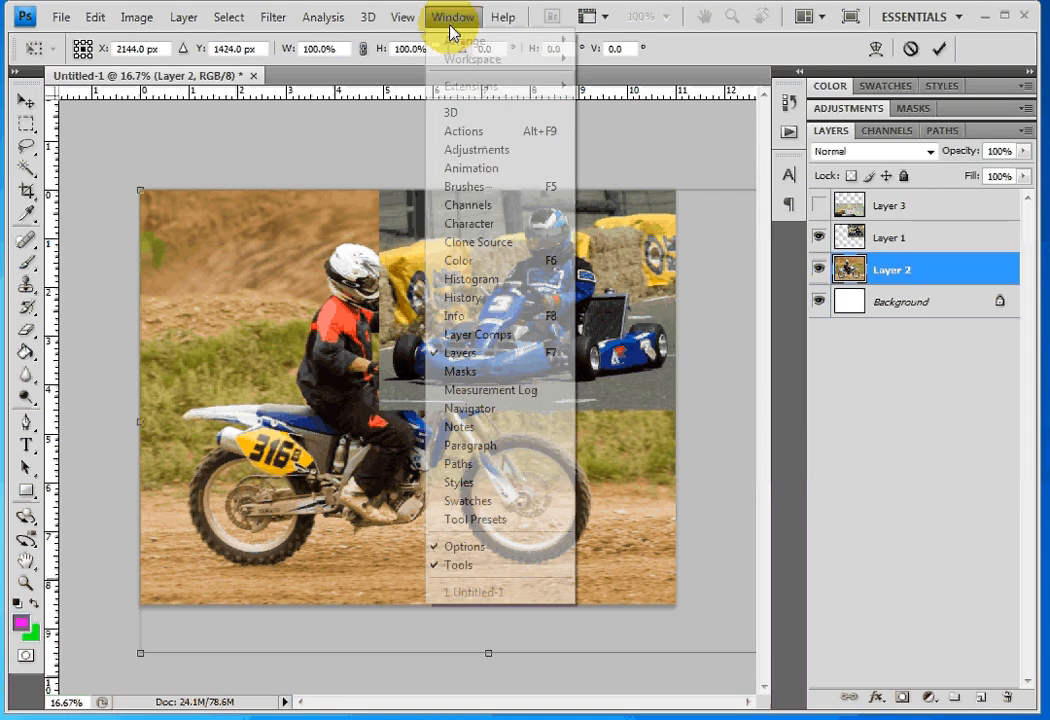
pyautogui.click(421, 19)
pyautogui.click(450, 177)
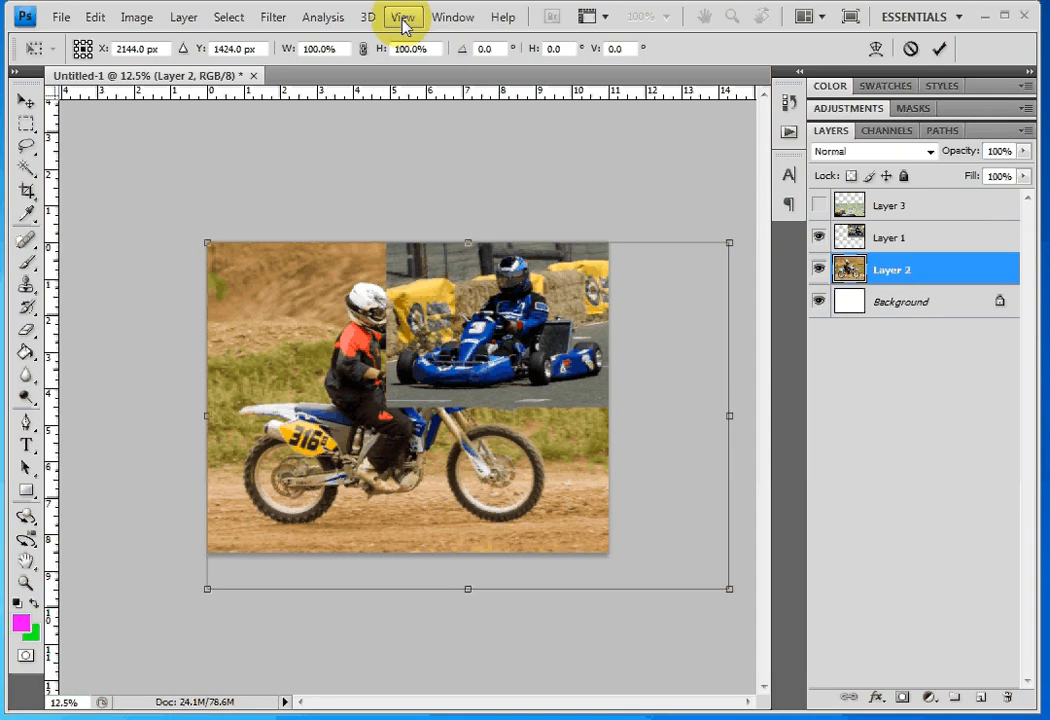
pyautogui.click(403, 22)
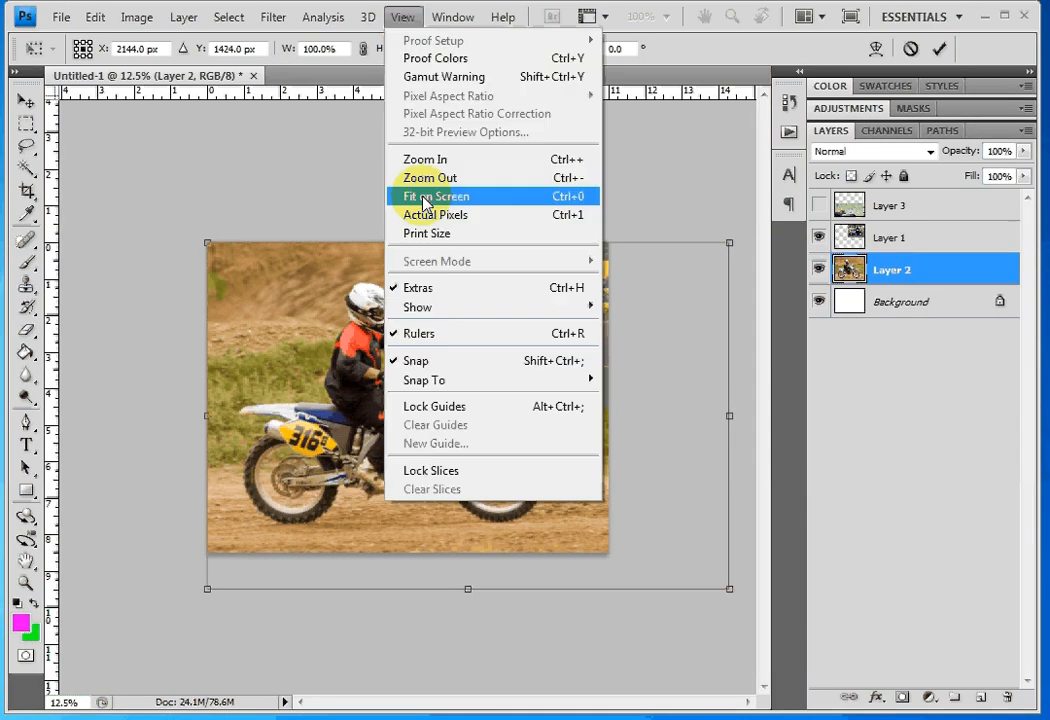
pyautogui.click(316, 218)
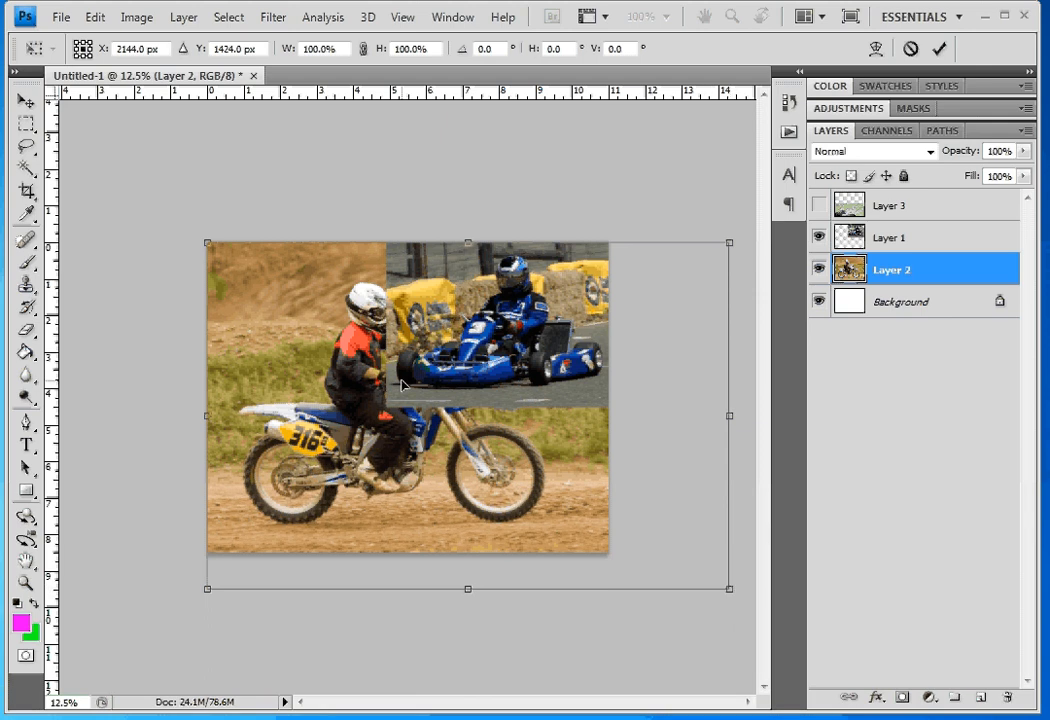
# Scale the motorcycle photo proportionally to about 47.8% to match the go-kart photo's height, apply the transform, and show the wild boar layer
pyautogui.moveTo(729, 584); pyautogui.dragTo(461, 539)
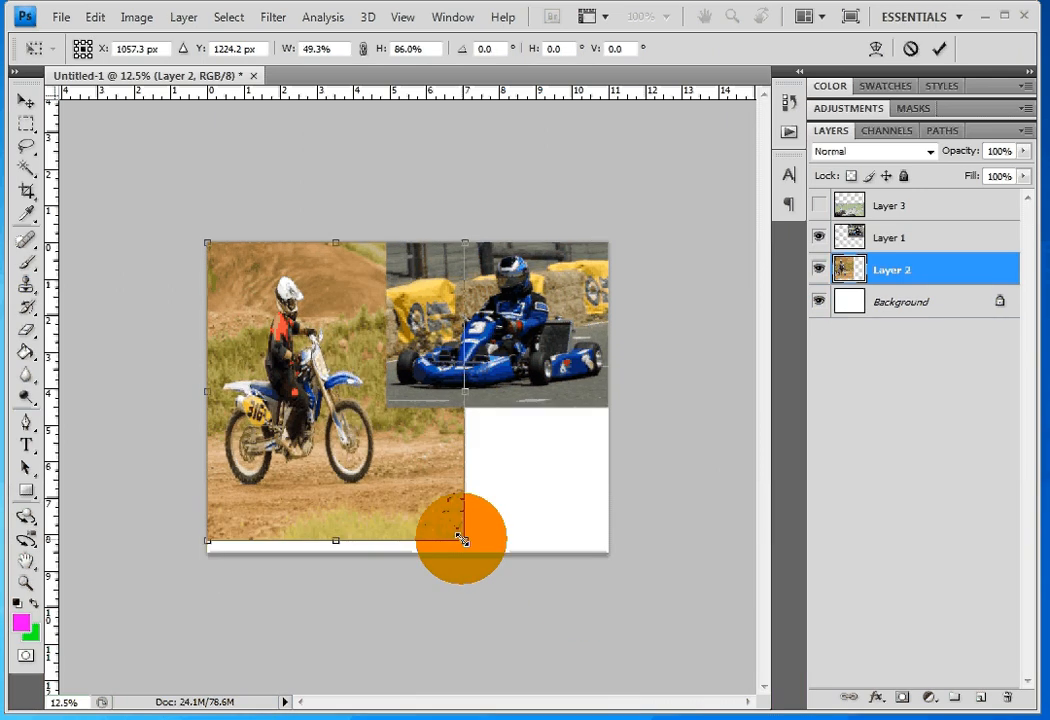
pyautogui.press('shift')
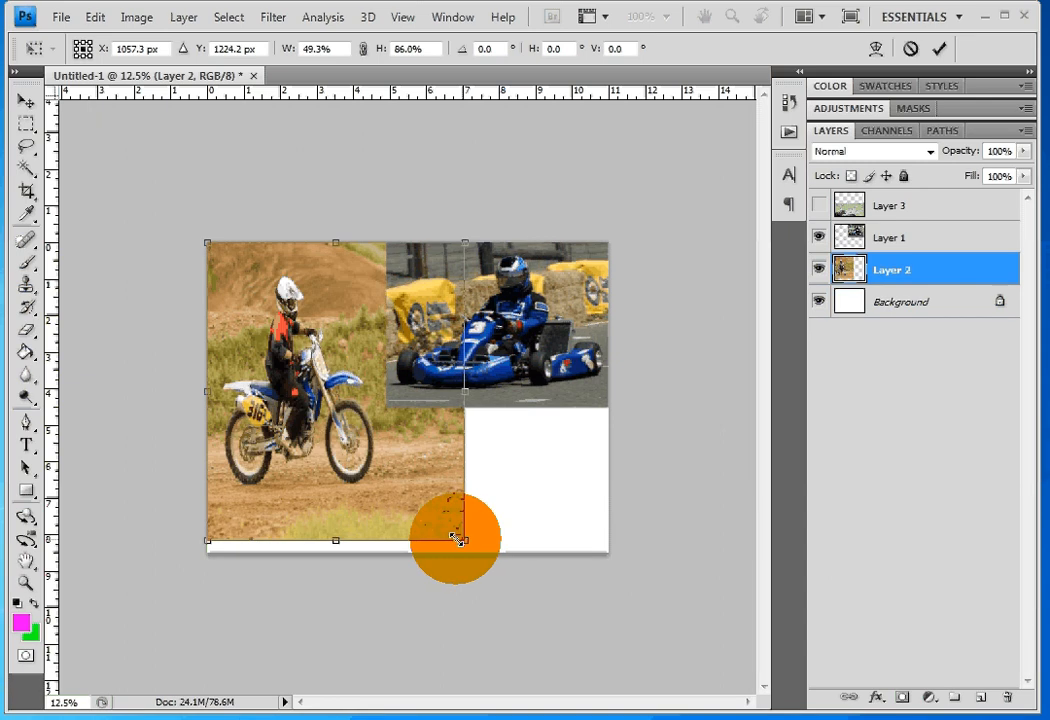
pyautogui.moveTo(455, 540); pyautogui.dragTo(435, 437)
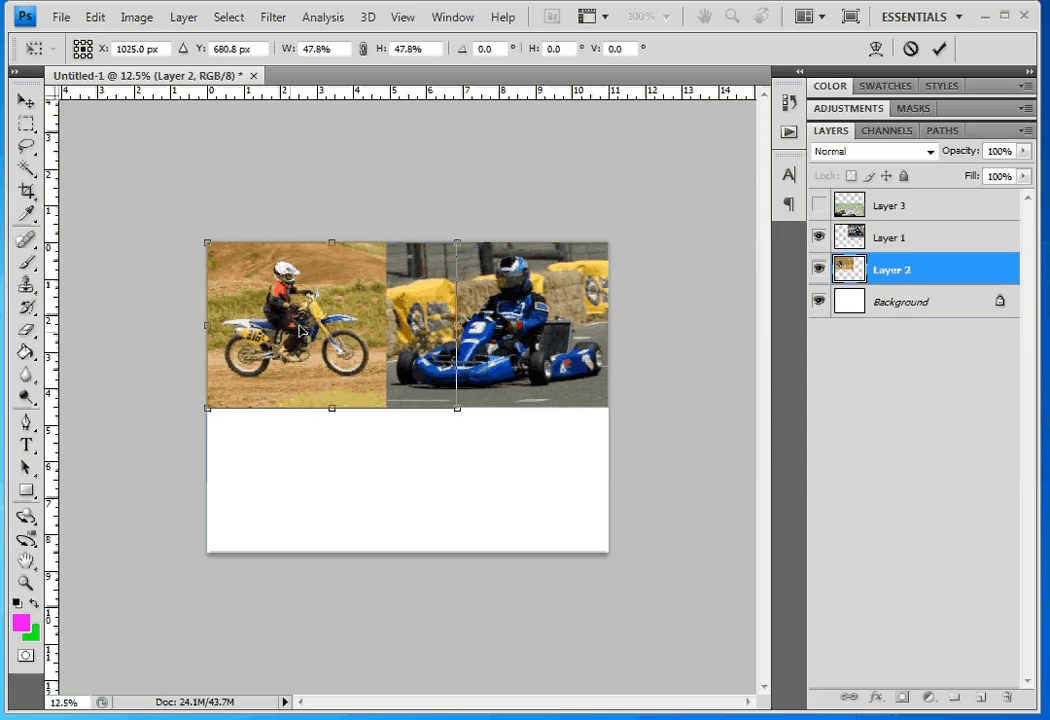
pyautogui.click(213, 281)
pyautogui.press('v')
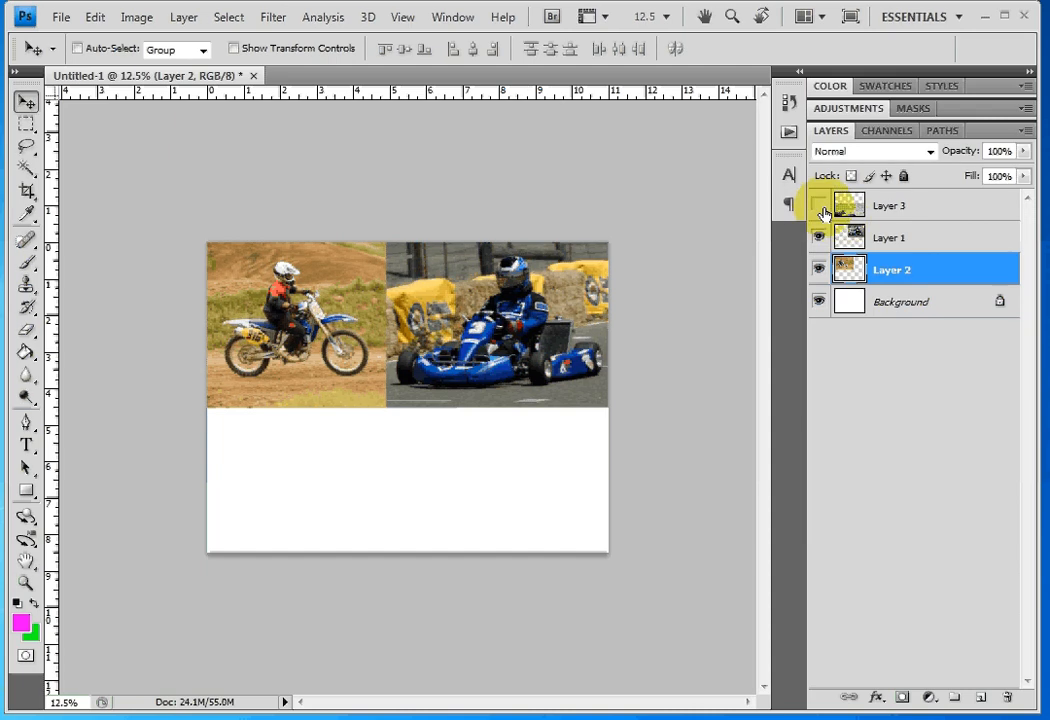
pyautogui.click(820, 207)
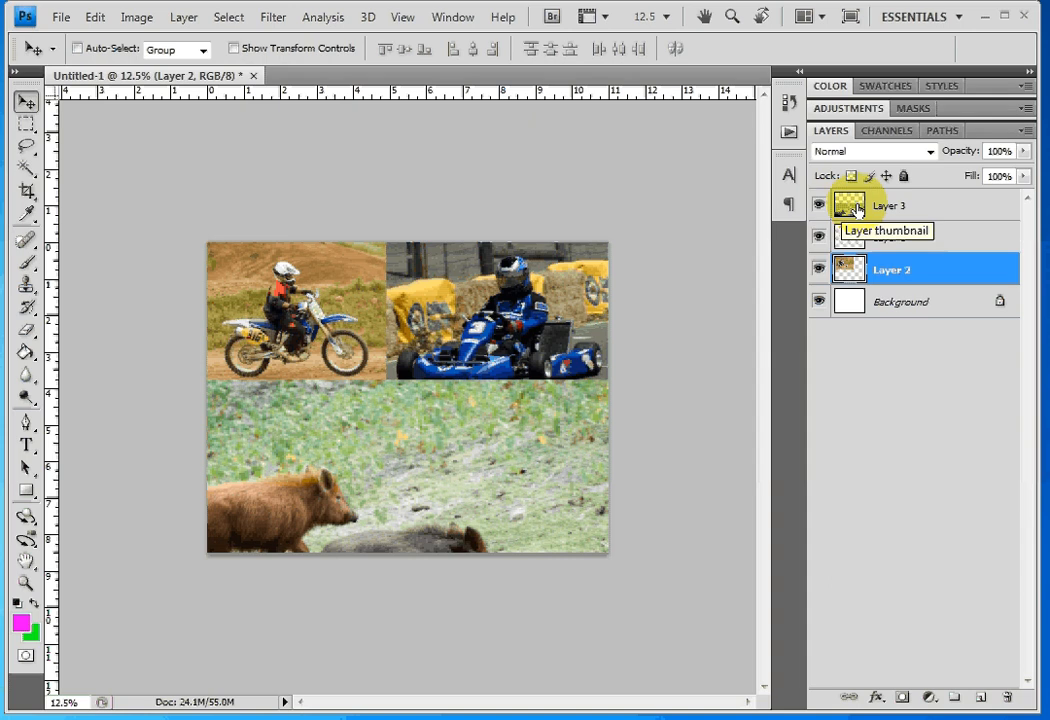
# Move the wild boar layer down the layer stack, below the go-kart and motorcycle layers and directly above the Background
pyautogui.click(850, 210)
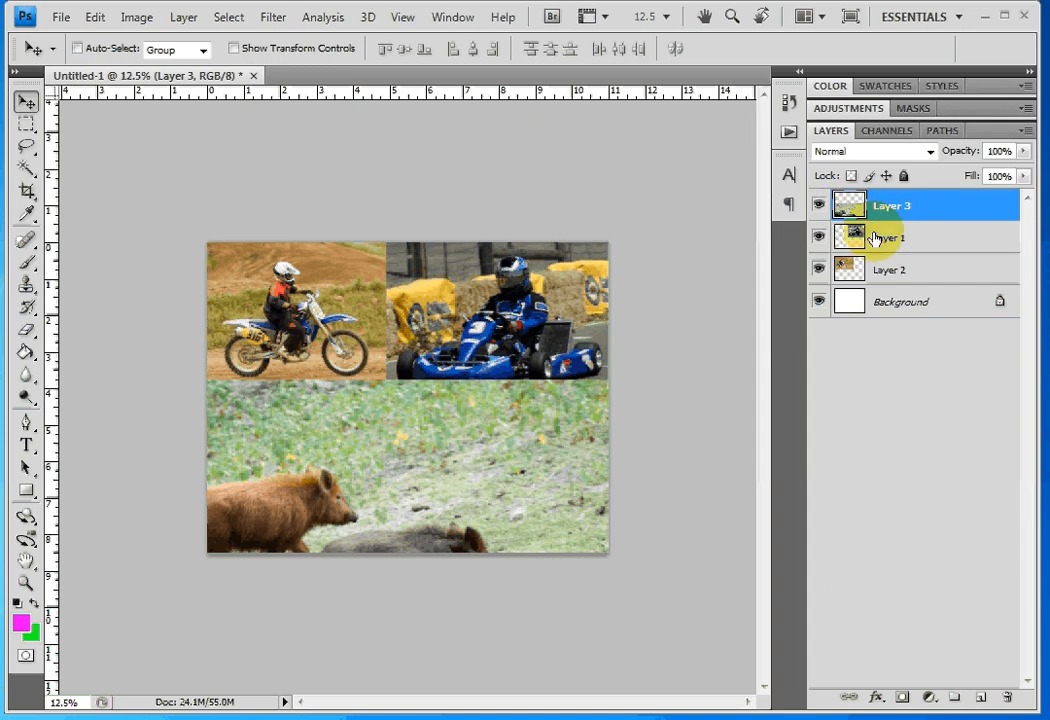
pyautogui.moveTo(846, 205); pyautogui.dragTo(868, 287)
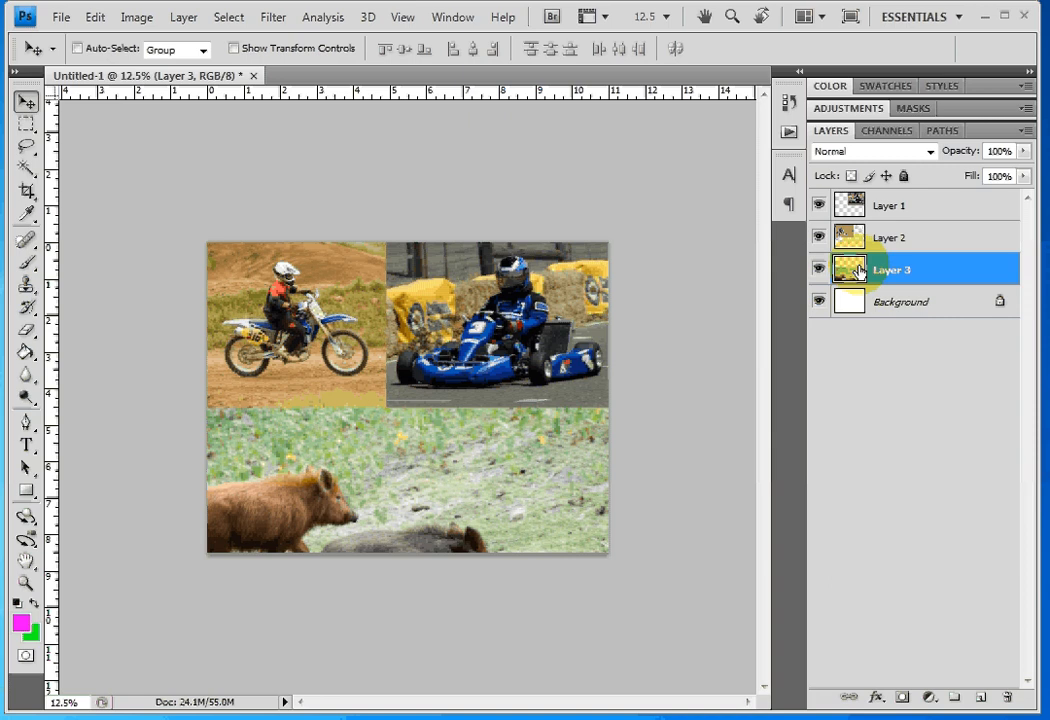
# Scale the wild boar photo proportionally to about 79%, position it so both boars fill the area below the upper photos, and apply the transform
pyautogui.click(95, 17)
pyautogui.moveTo(206, 380)
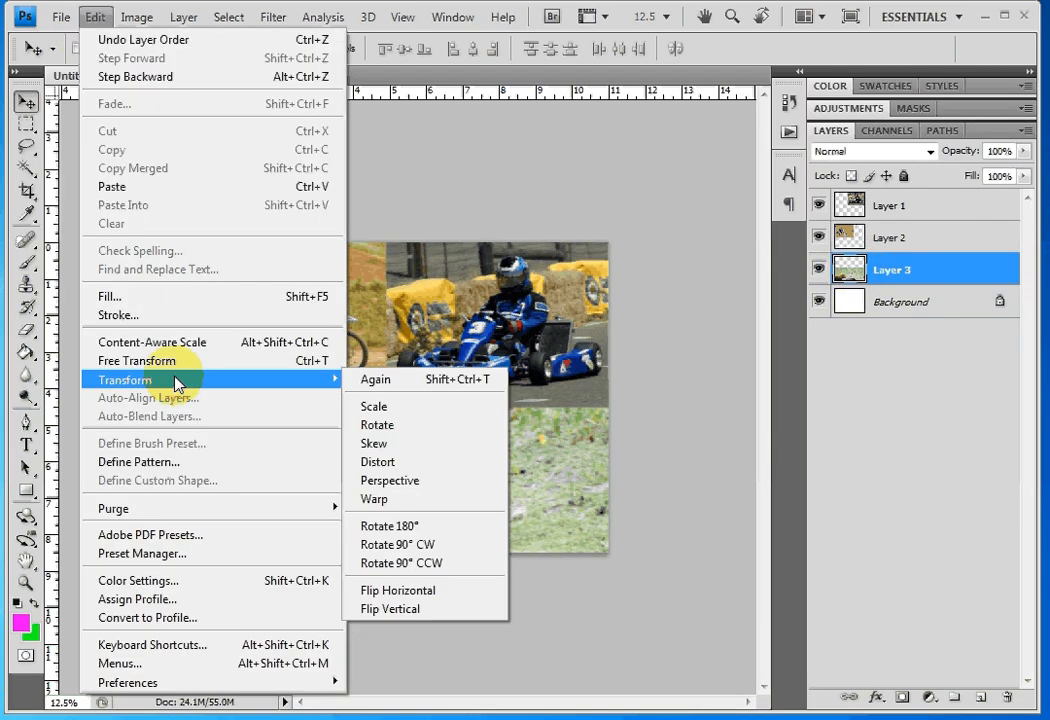
pyautogui.click(397, 407)
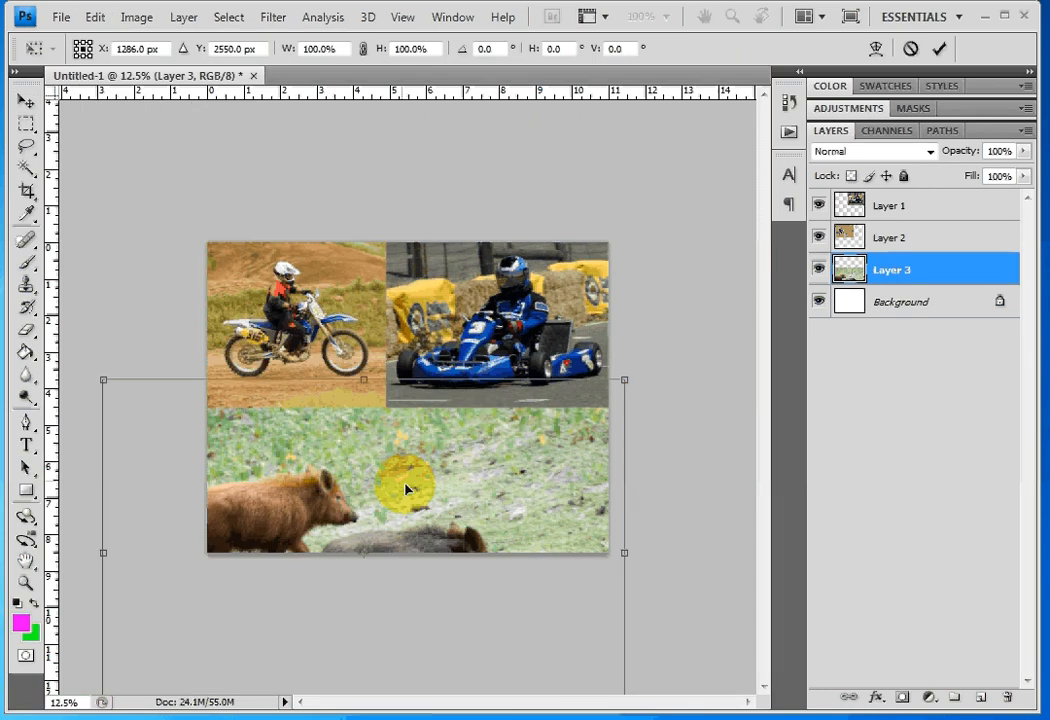
pyautogui.moveTo(407, 489); pyautogui.dragTo(537, 450)
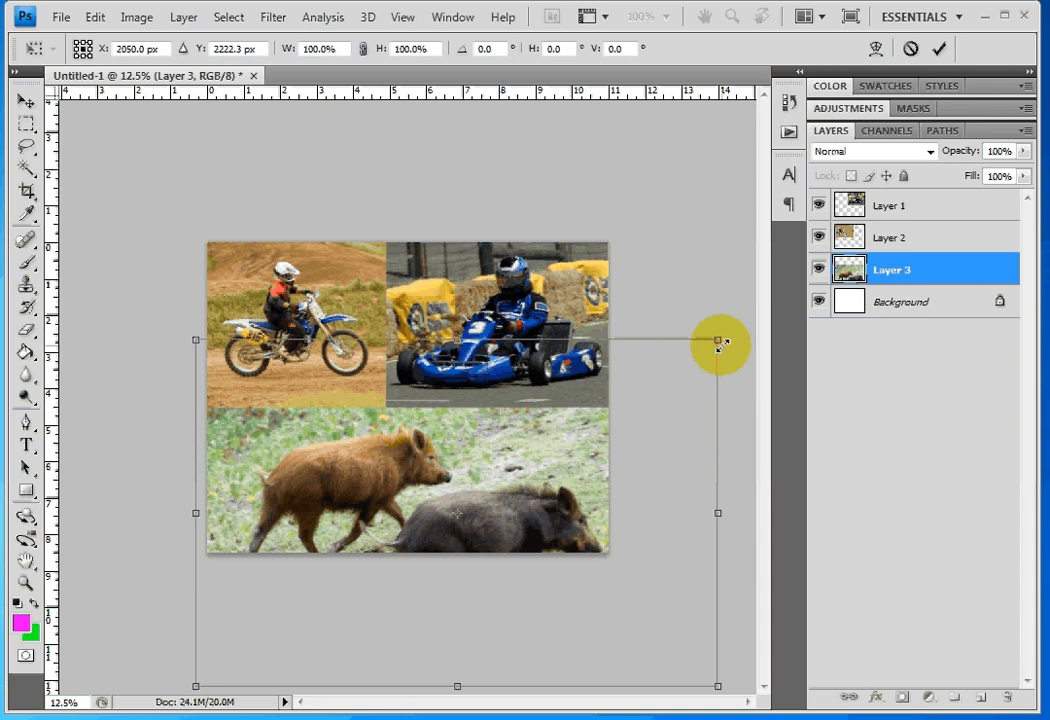
pyautogui.moveTo(719, 342); pyautogui.dragTo(628, 410)
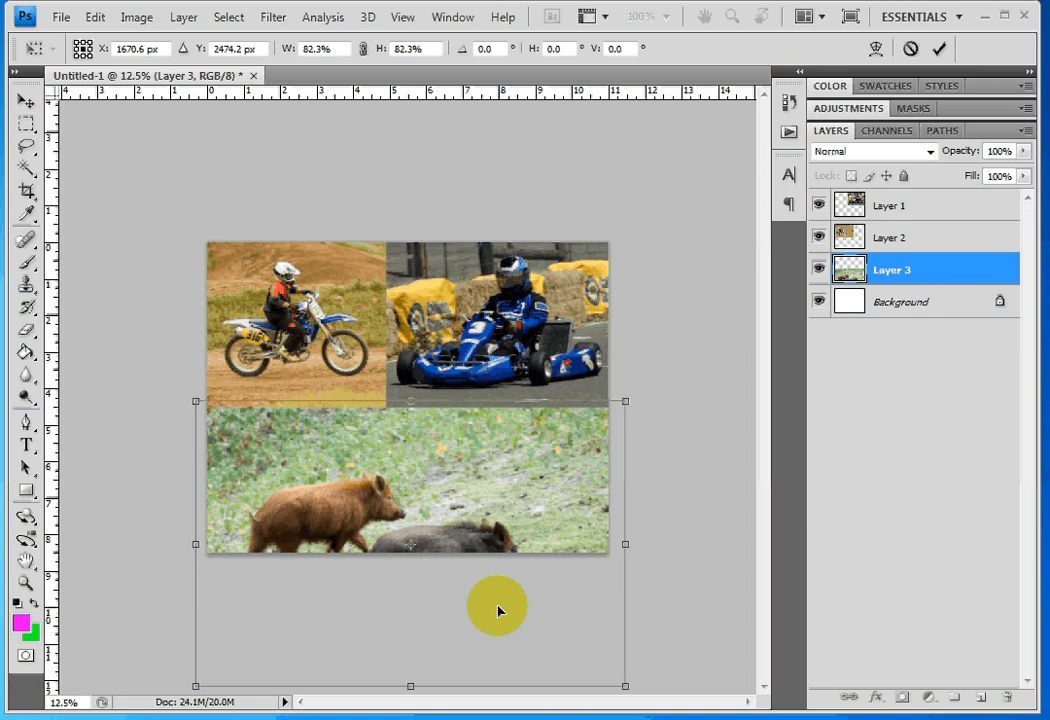
pyautogui.moveTo(499, 611); pyautogui.dragTo(507, 541)
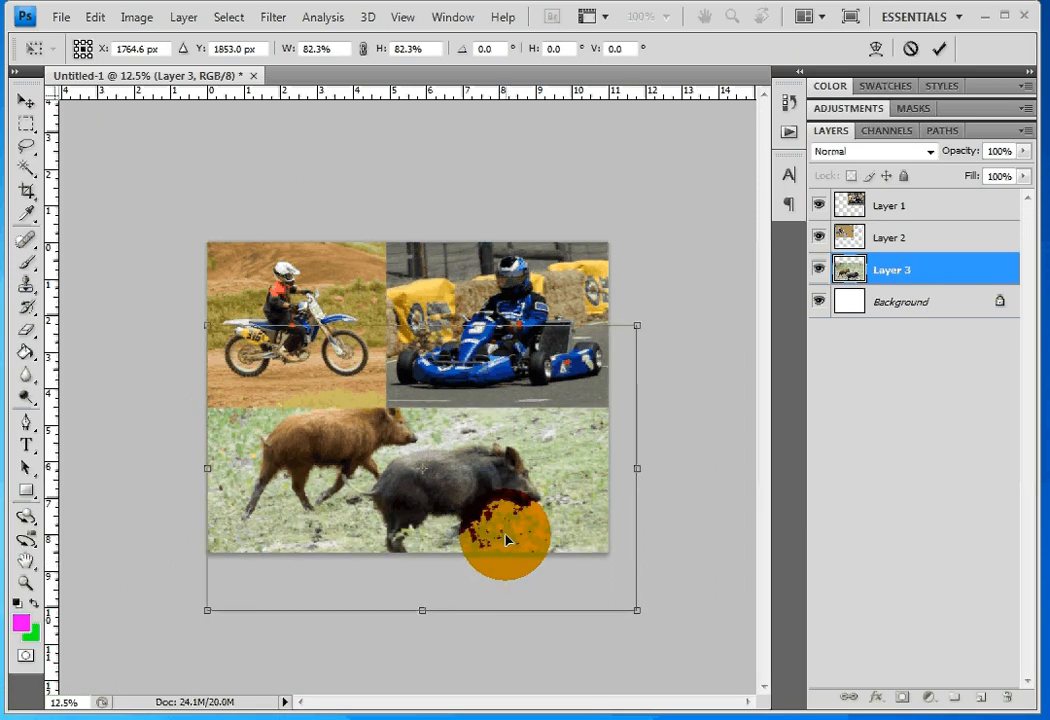
pyautogui.moveTo(640, 314); pyautogui.dragTo(643, 364)
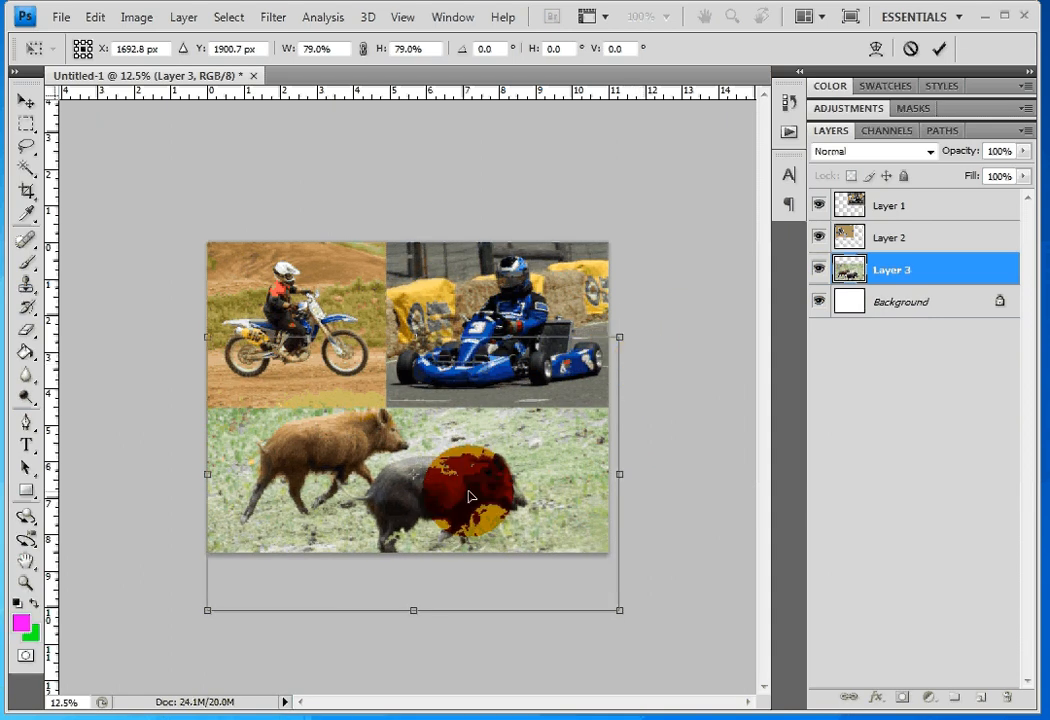
pyautogui.moveTo(470, 497); pyautogui.dragTo(468, 509)
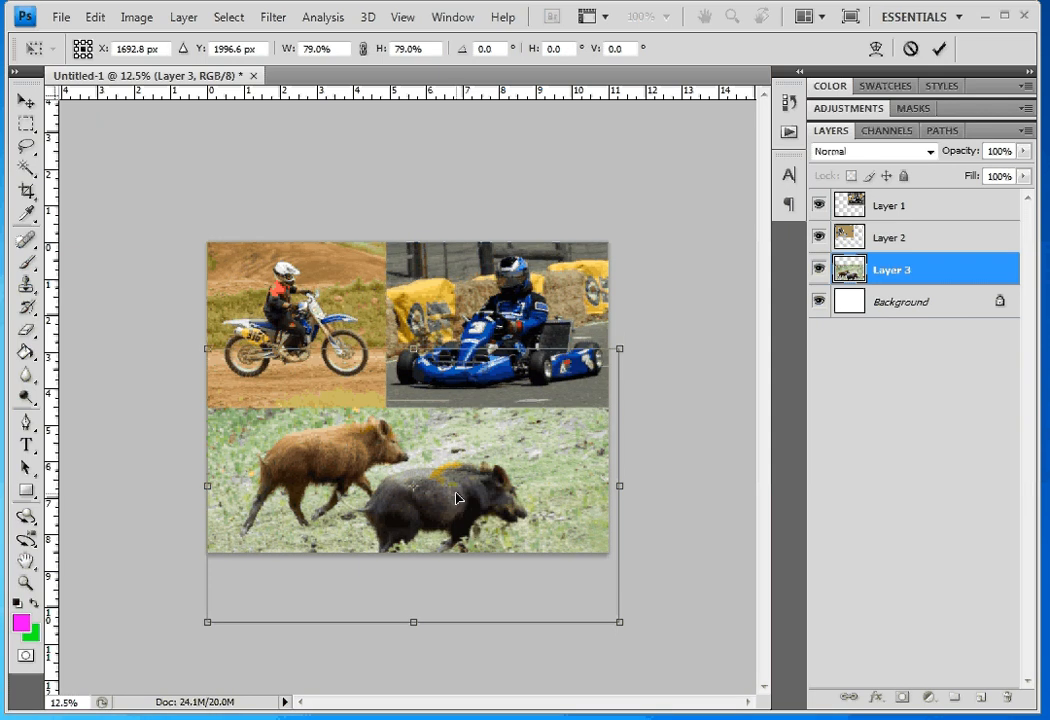
pyautogui.press('Return')
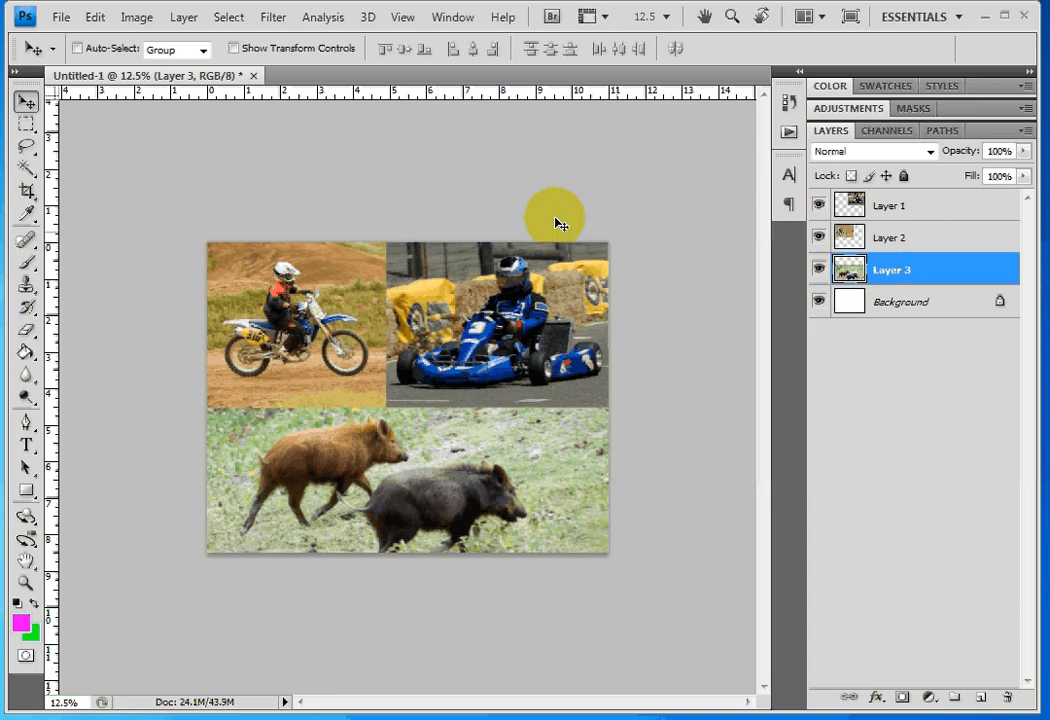
pyautogui.click(574, 486)
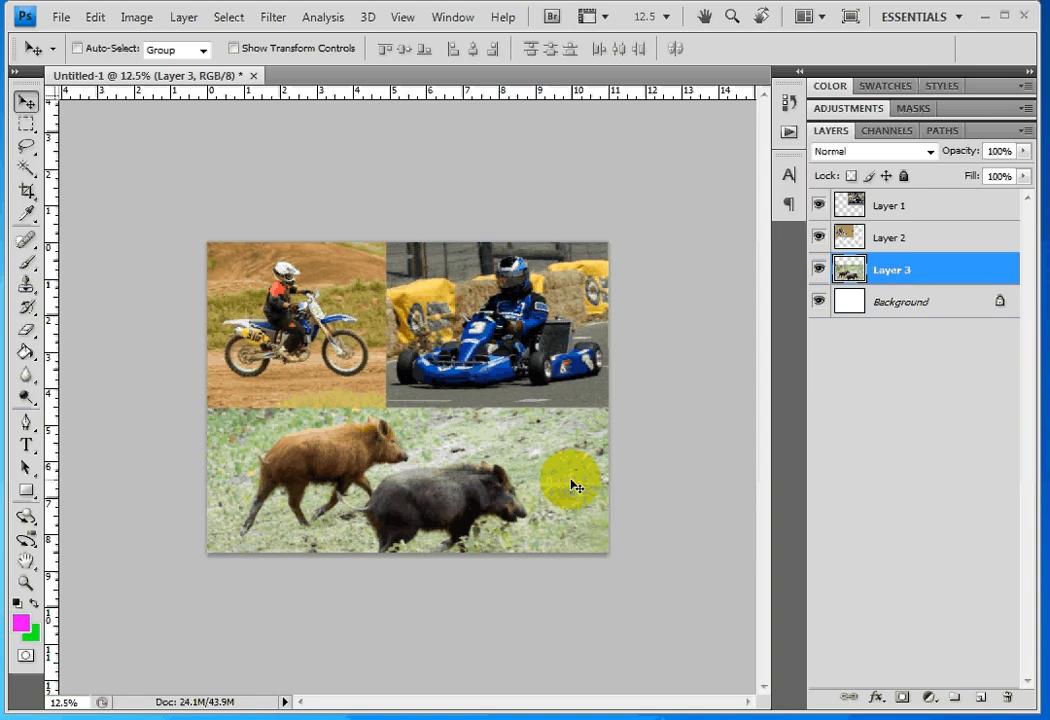